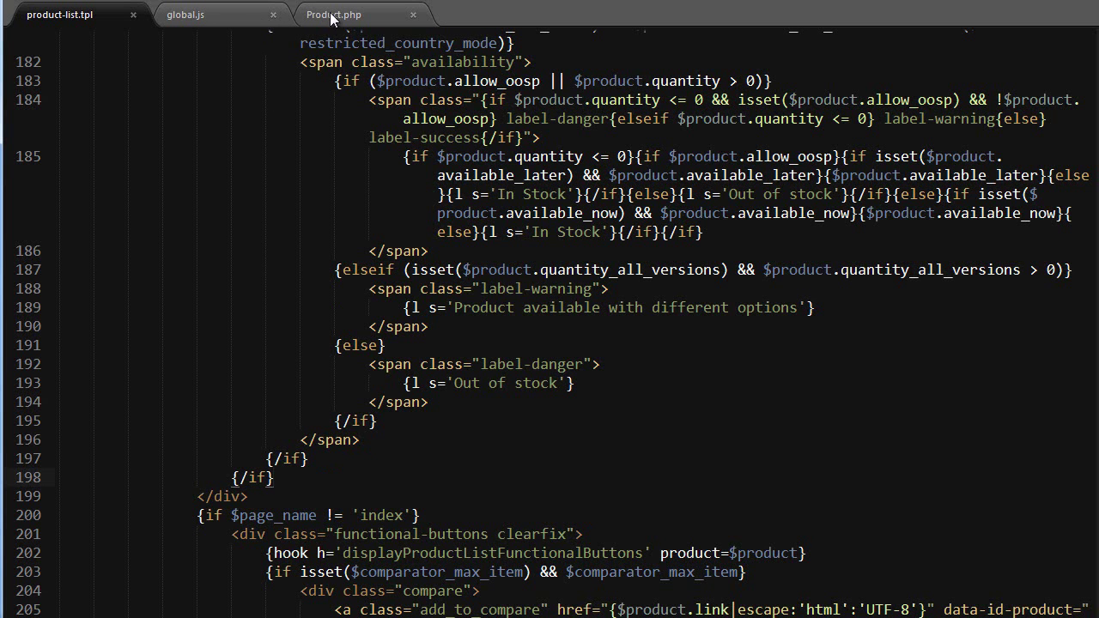
Step: In Product.php, add $row['tags'] = array(); on a new line above the getTaxesInformations call
click(330, 12)
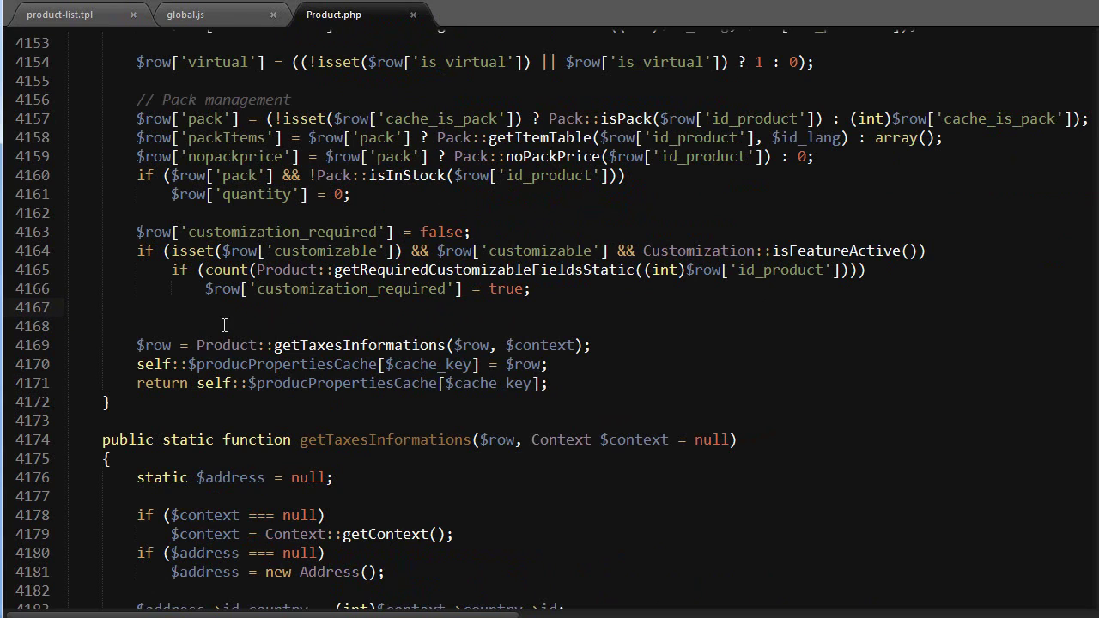
text(`)
key(BackSpace)
key(Down)
key(Tab)
key(Tab)
key(ctrl+shift+Right)
key(ctrl+shift+Right)
key(Up)
key(Return)
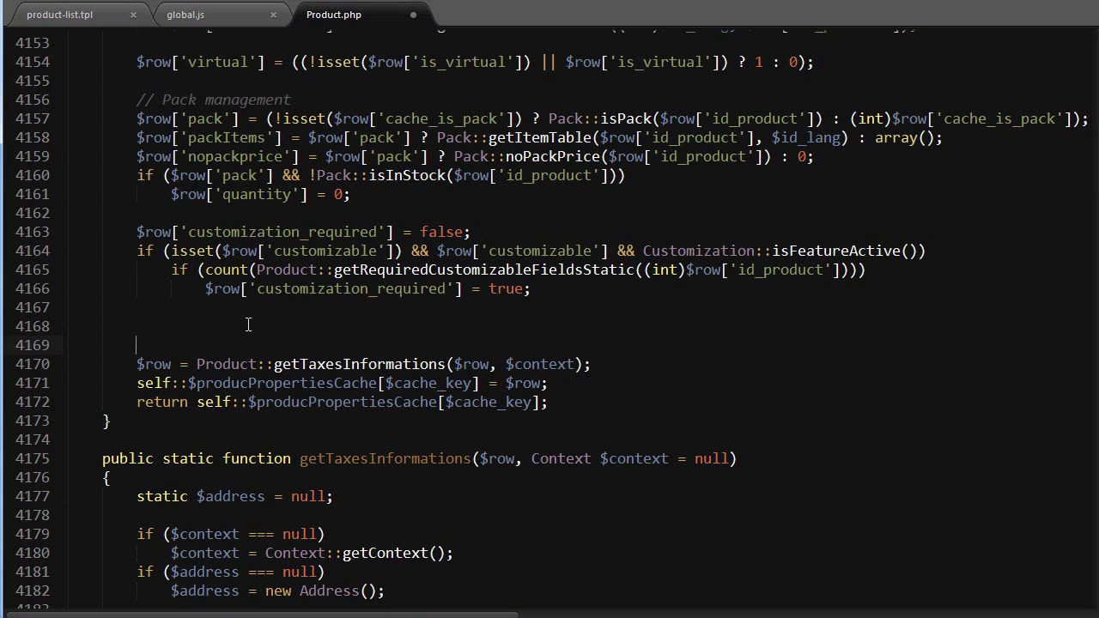
text($)
text(row)
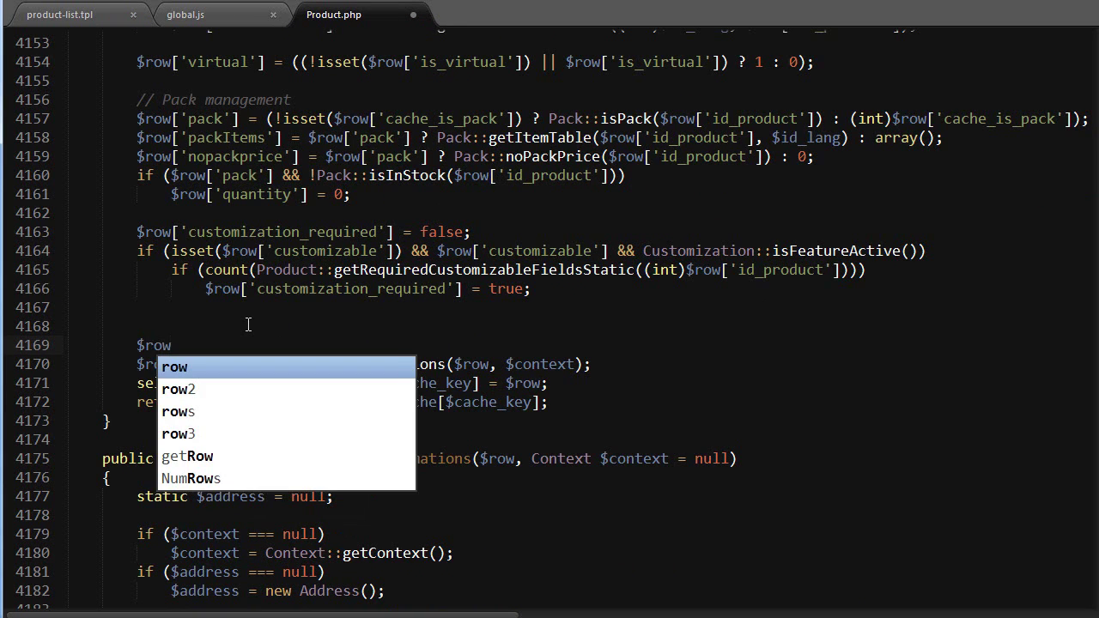
text(['tags)
key(Escape)
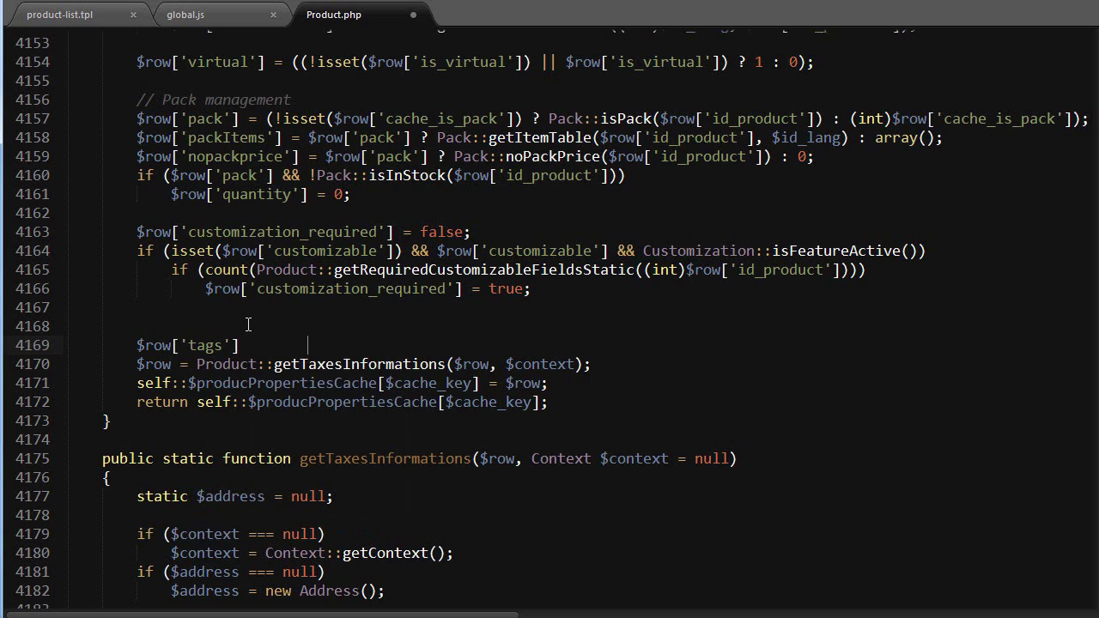
text( =)
text( array();)
key(Return)
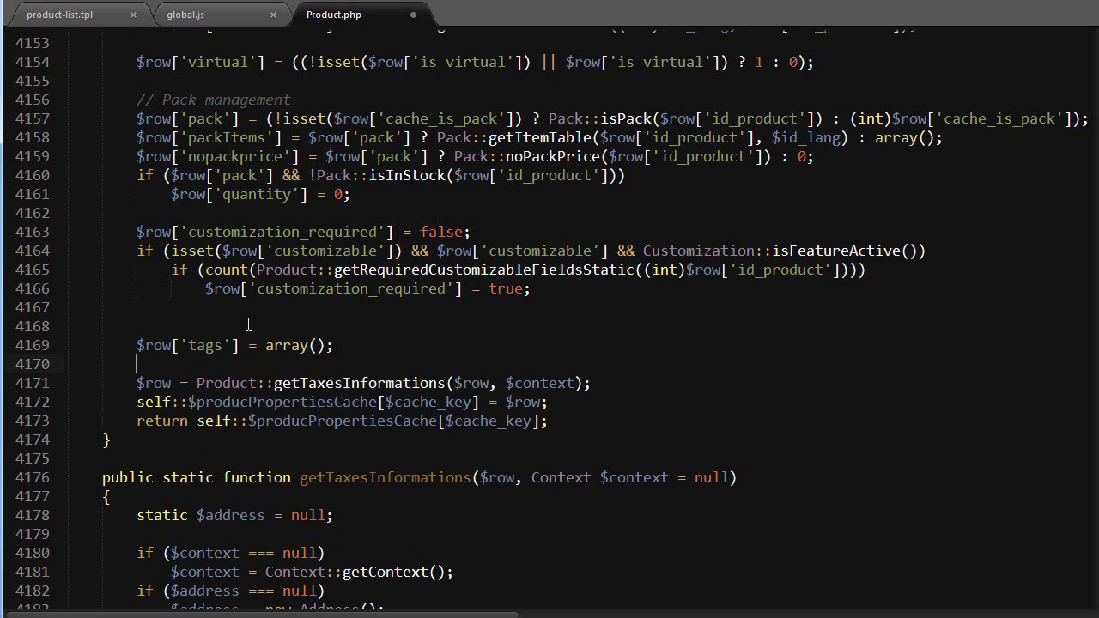
Step: Fetch tags with $tags = Tag::getProductTags($row['id_product']); and begin an if on $tags
text($tags = )
text(Tag::)
text(getProduct)
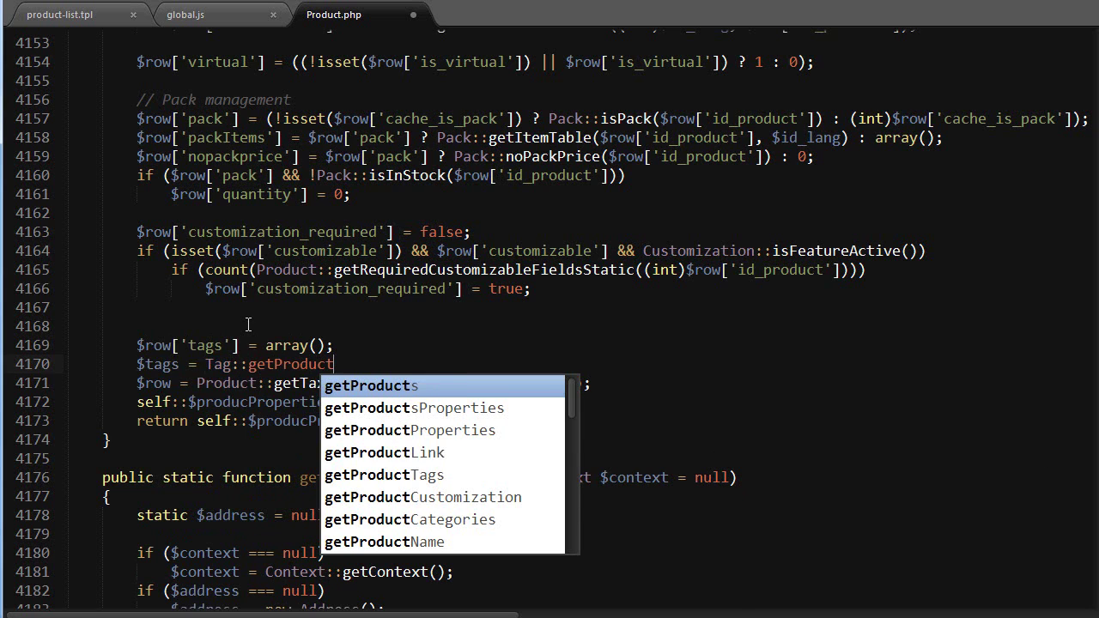
text(Ta)
key(Tab)
text(($row['id_product']))
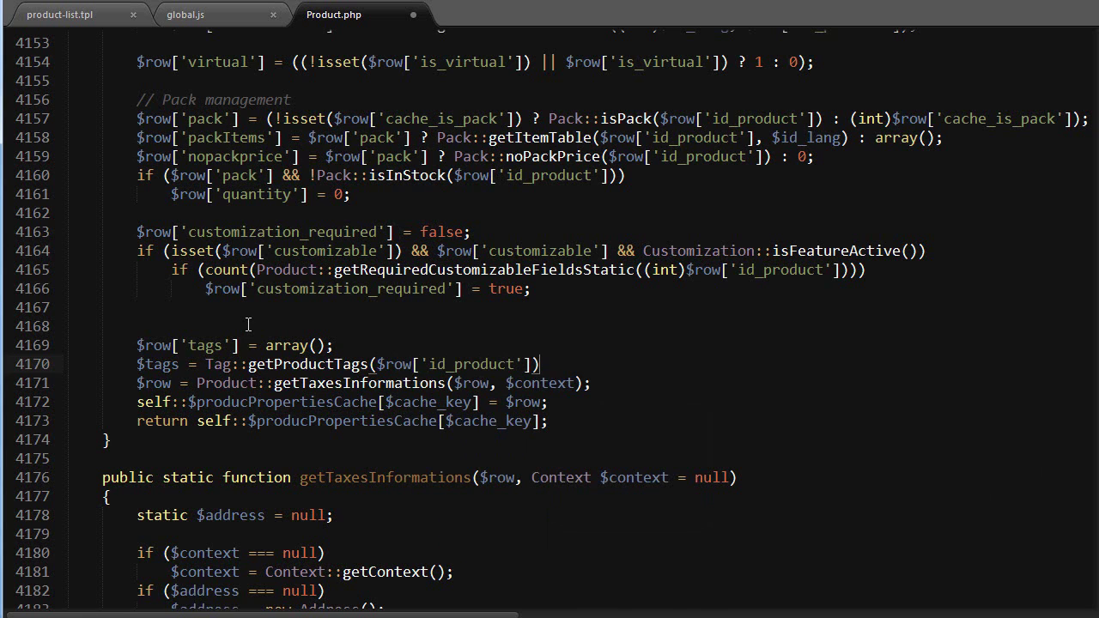
text(;)
key(Return)
key(Return)
text(if($tags)
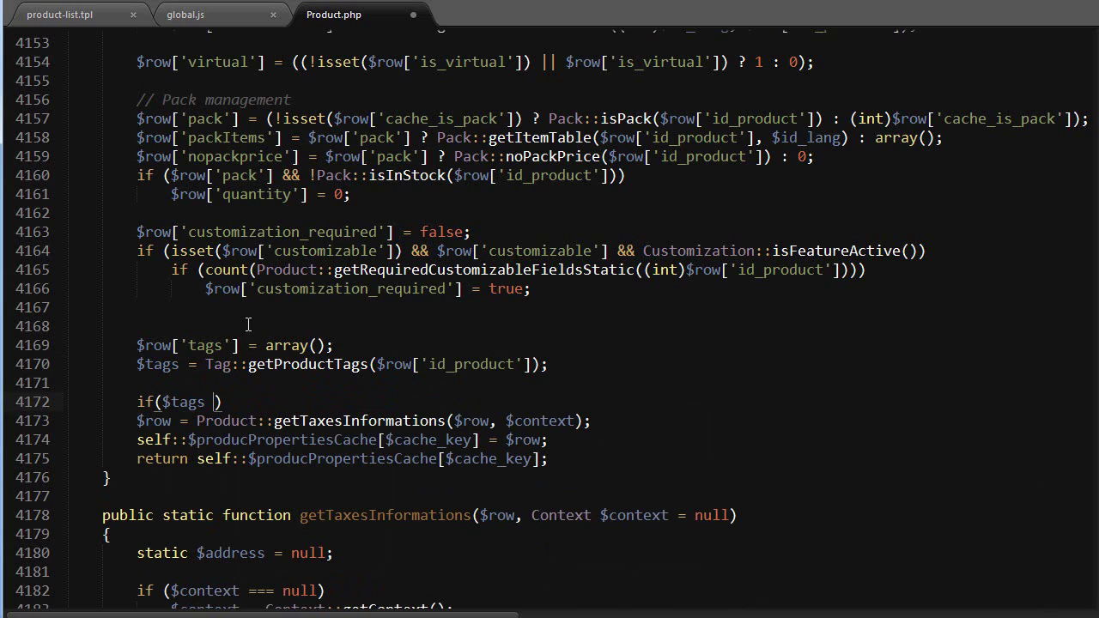
text( && isset()
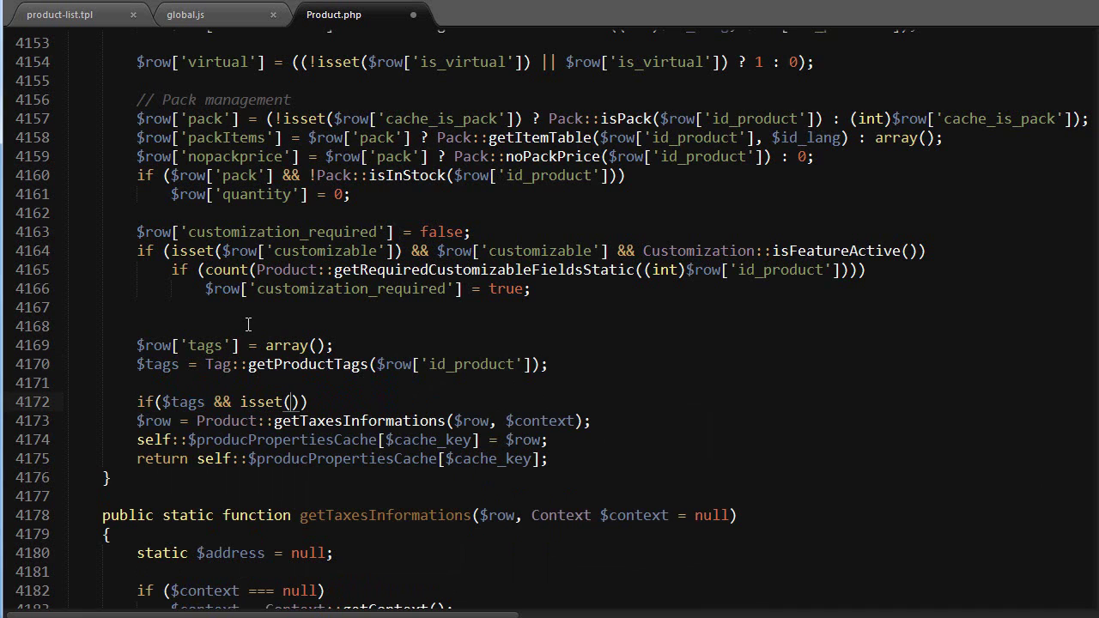
text($tags[)
text($)
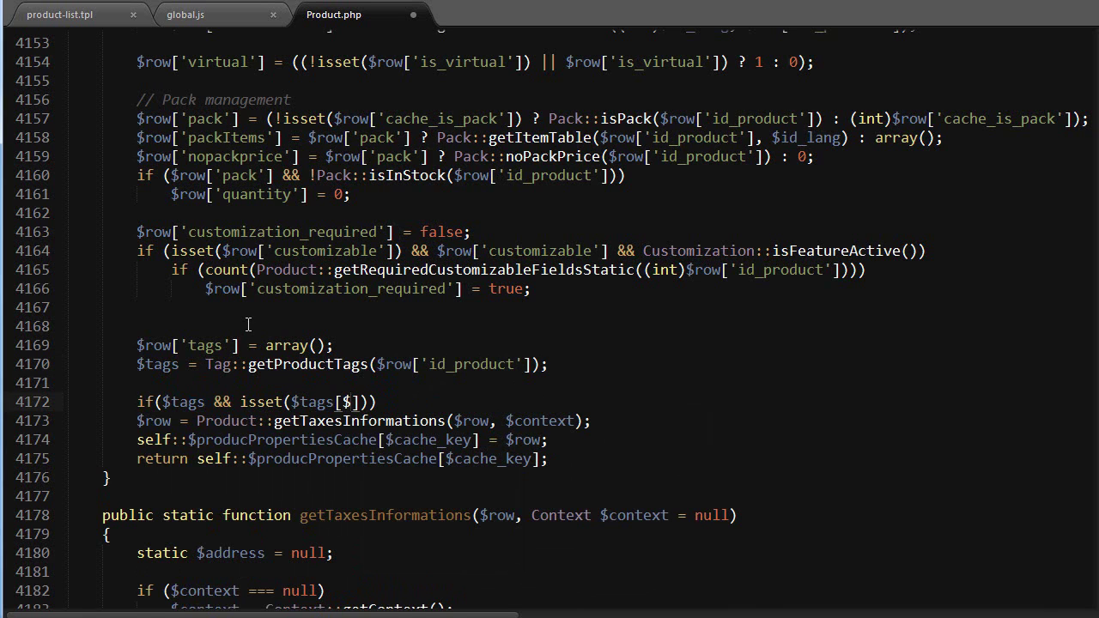
text(context)
Step: Complete the condition if($tags && isset($tags[$context->language->id])) and start its body
key(Escape)
text(->language-)
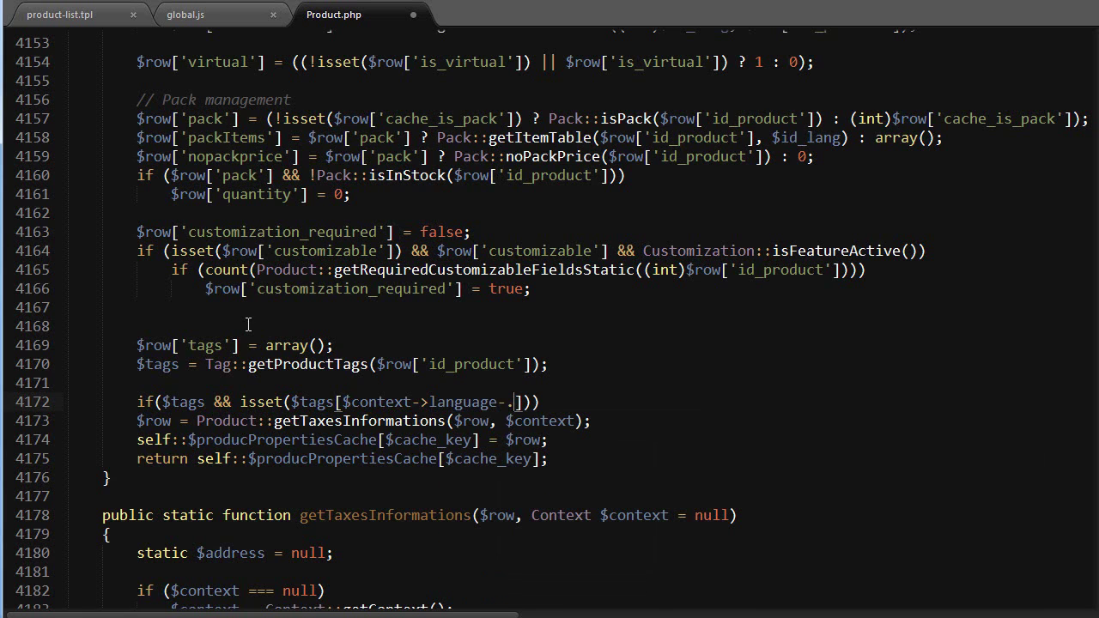
text(>id)
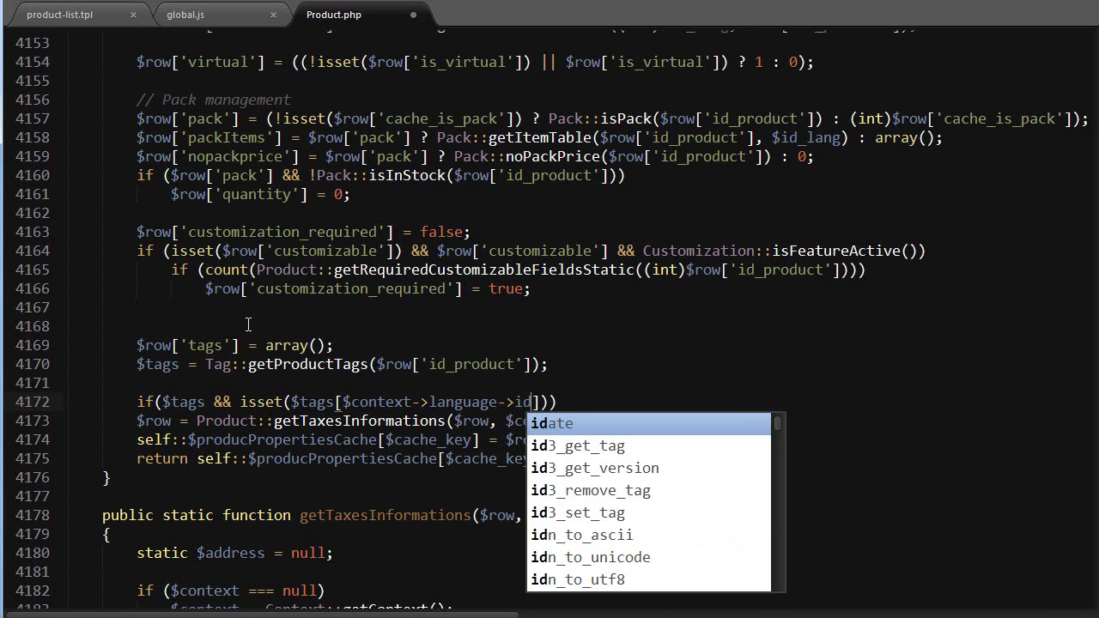
key(End)
key(Return)
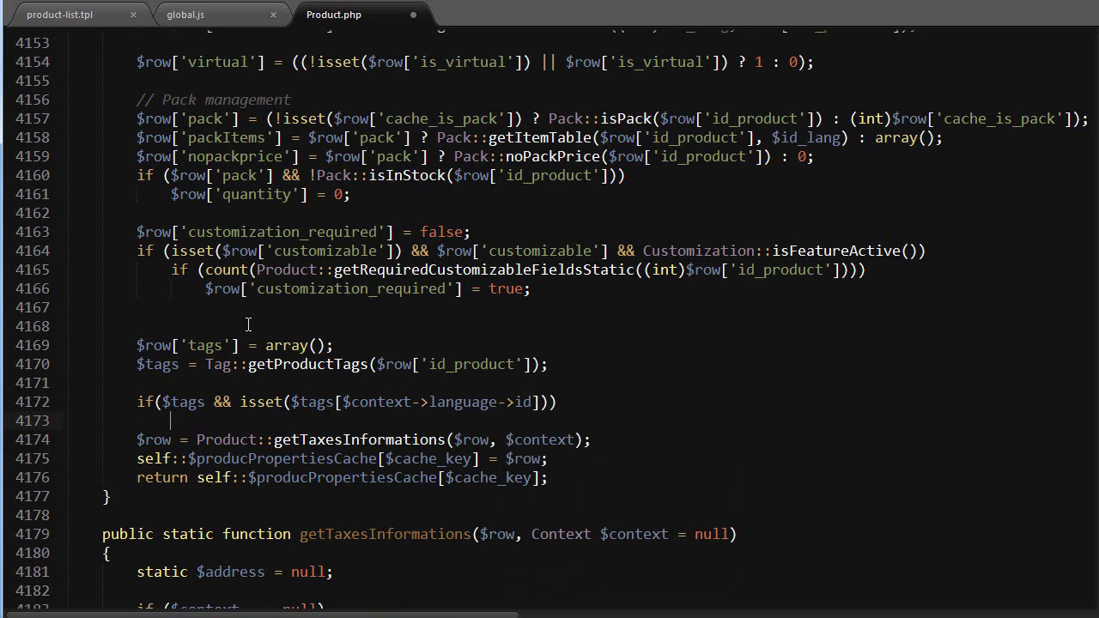
Step: Assign $row['tags'] = $tags[$context->language->id]; inside the if, then save Product.php
text($row)
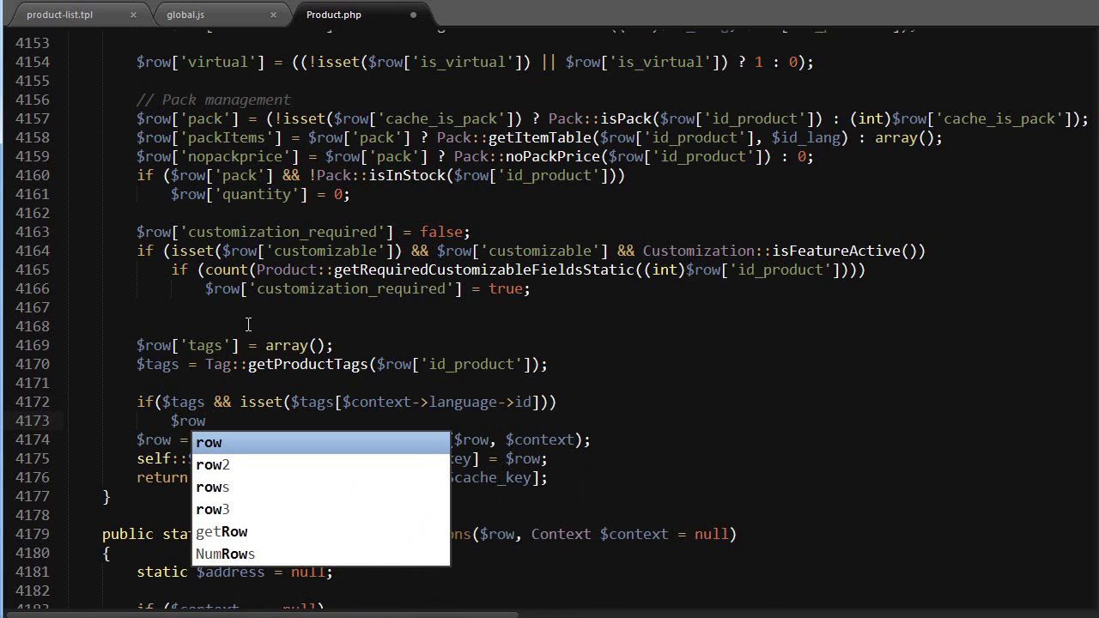
text(['tag)
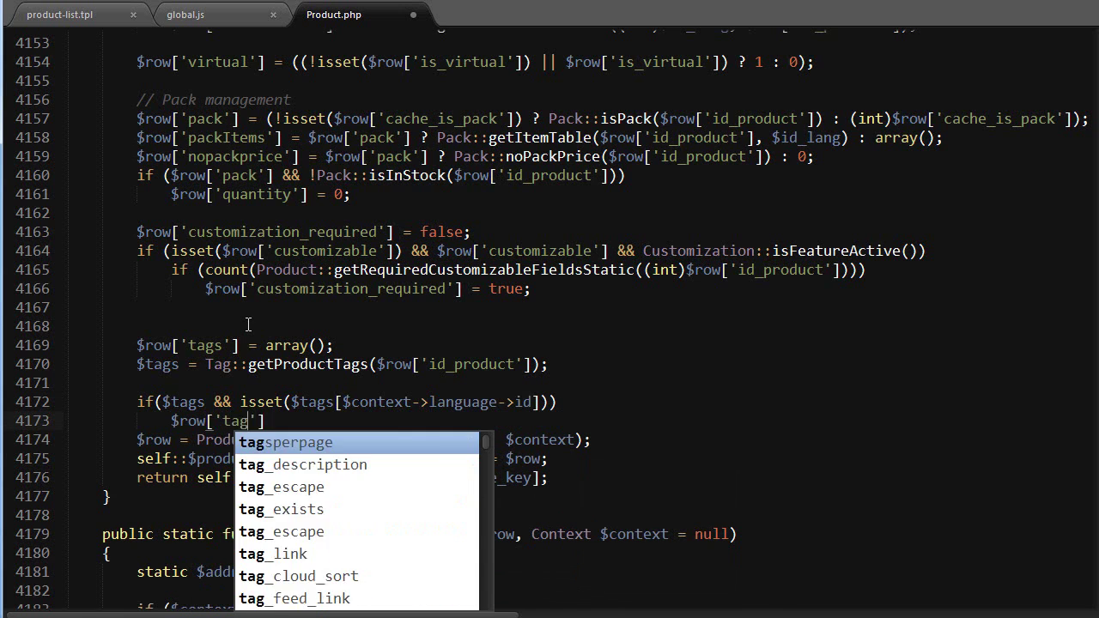
text(s'] = $tags)
key(Left)
key(Up)
key(Left)
key(Left)
key(Left)
key(ctrl+shift+m)
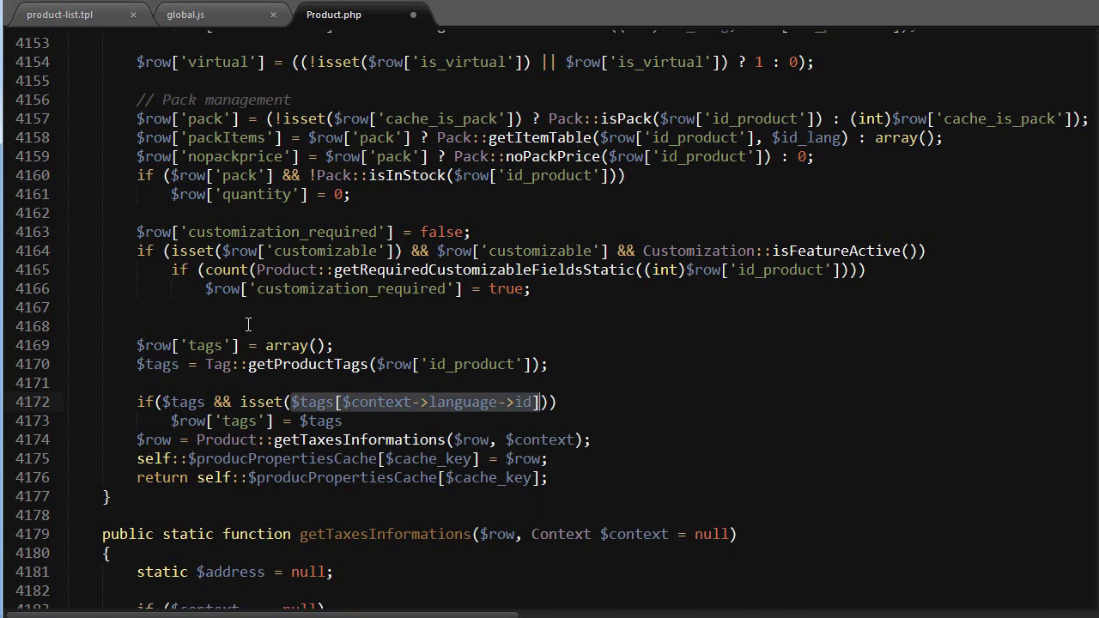
key(Down)
key(ctrl+shift+Left)
text(tags[$context->language->id])
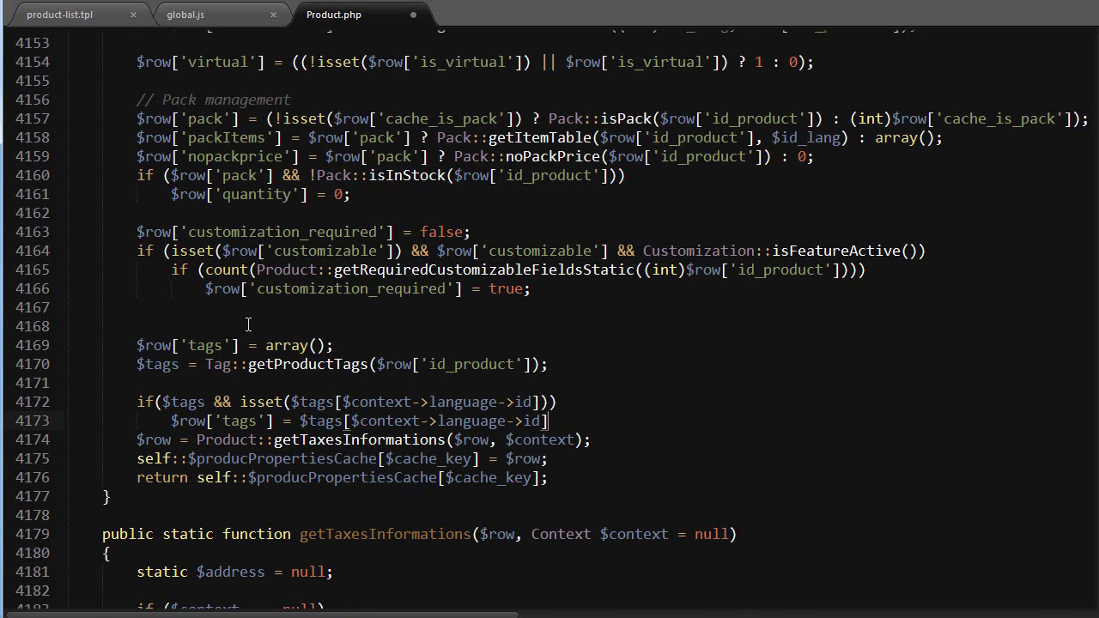
text(;)
key(Return)
key(ctrl+s)
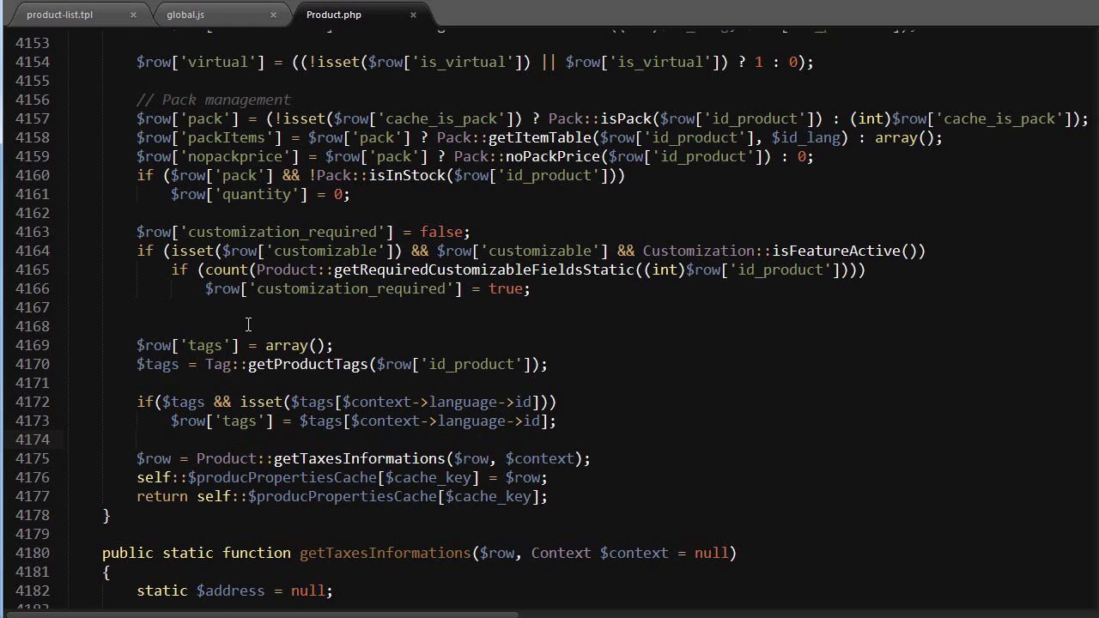
Step: Return to product-list.tpl and briefly check the storefront product listing
key(ctrl+Page_Up)
key(ctrl+Page_Up)
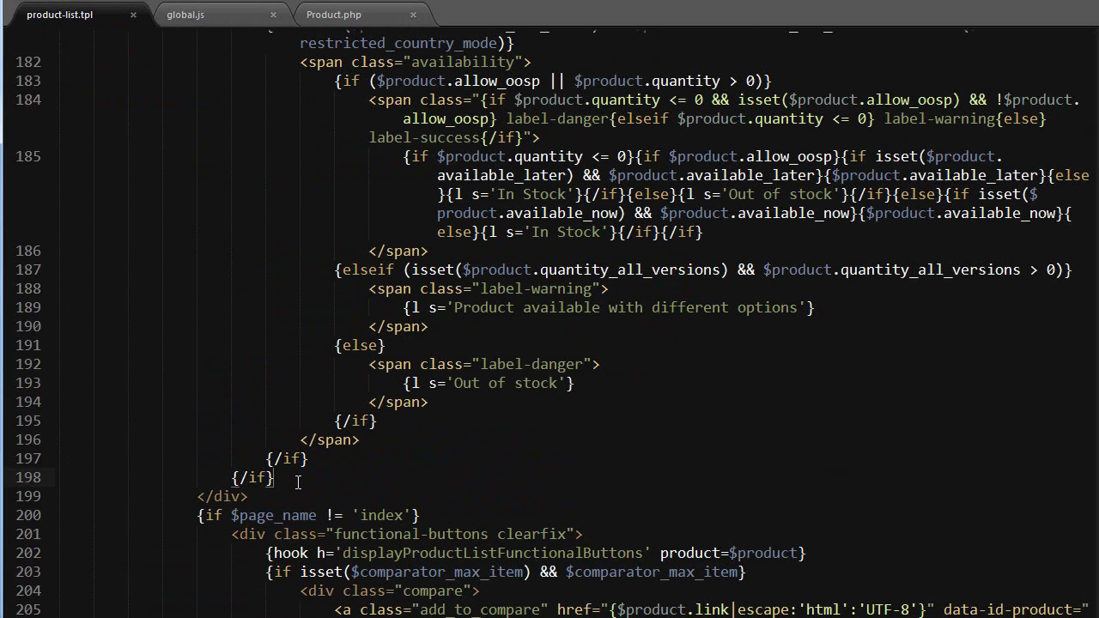
scroll(278, 486, down, 2)
scroll(278, 486, up, 2)
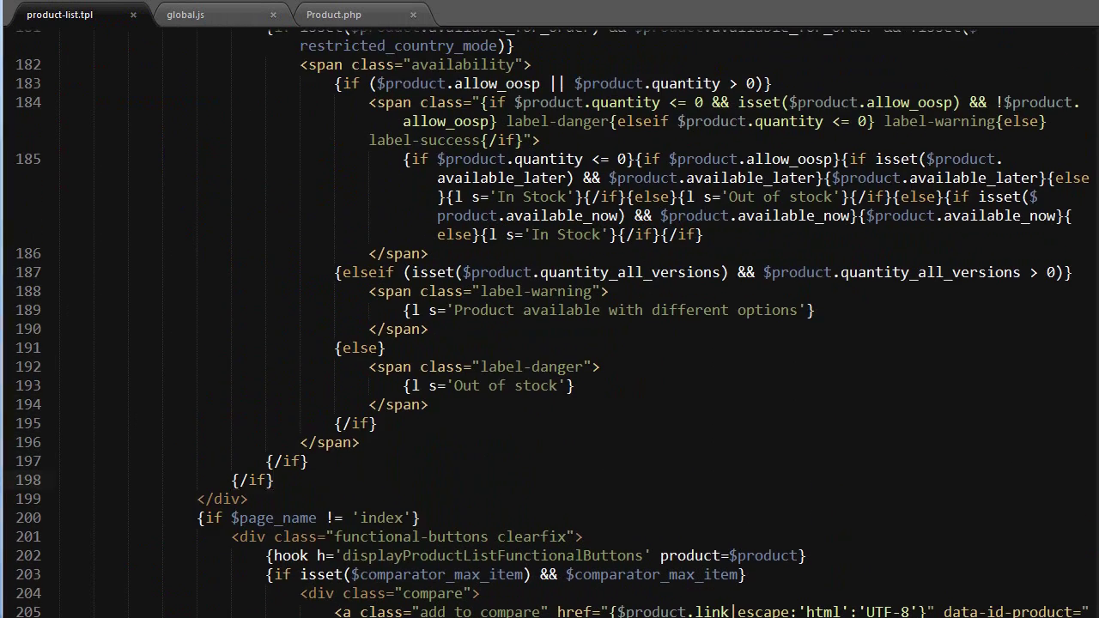
key(alt+Tab)
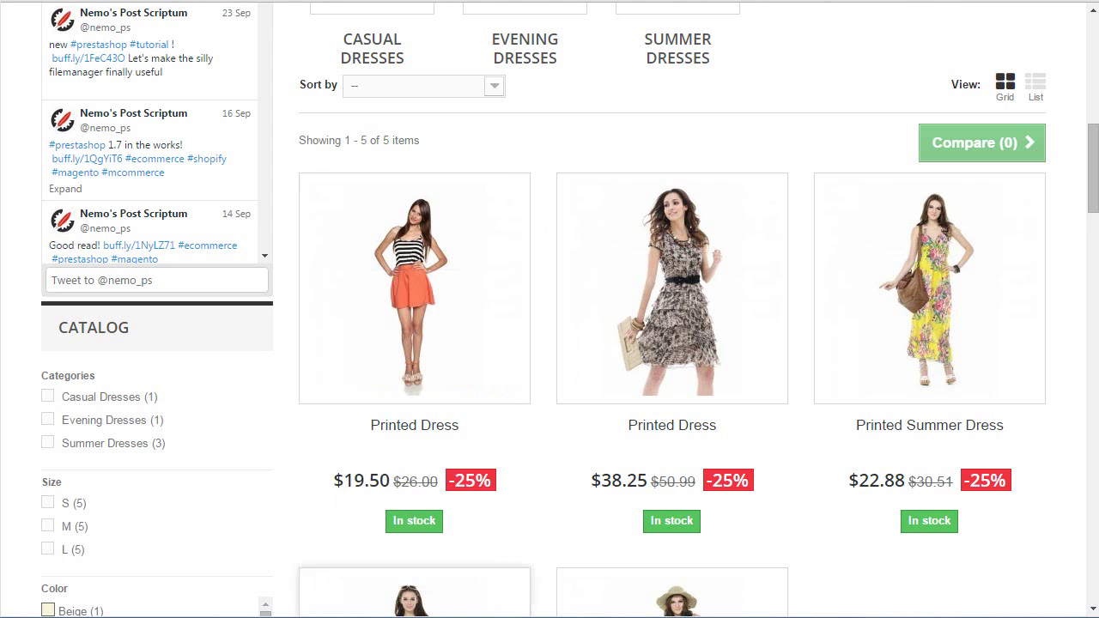
key(alt+Tab)
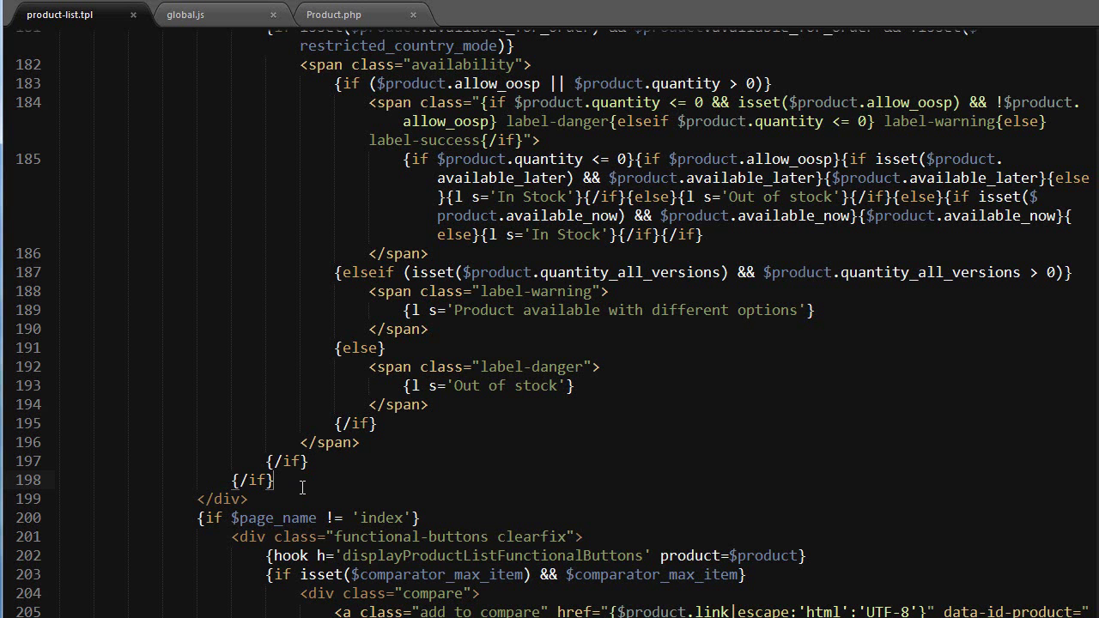
Step: Delete the trailing spaces after {/if} on line 198 and place the cursor at its end
key(BackSpace)
drag(197, 519, 419, 519)
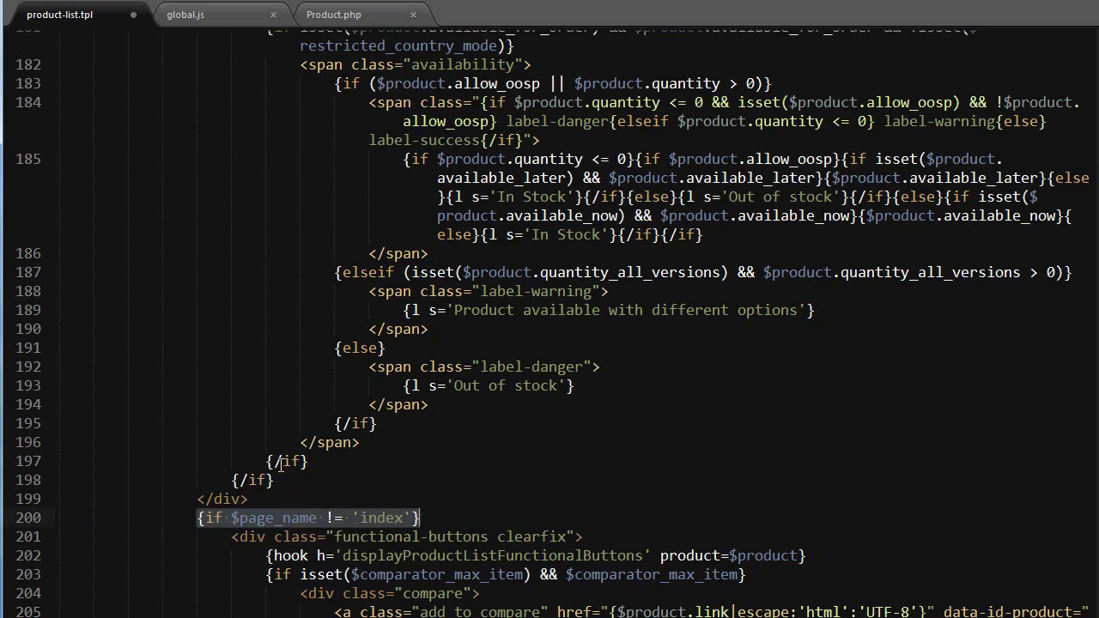
scroll(230, 440, up, 8)
scroll(225, 434, up, 3)
scroll(218, 425, up, 5)
scroll(218, 425, up, 5)
scroll(218, 426, up, 8)
scroll(217, 427, down, 3)
scroll(213, 378, up, 3)
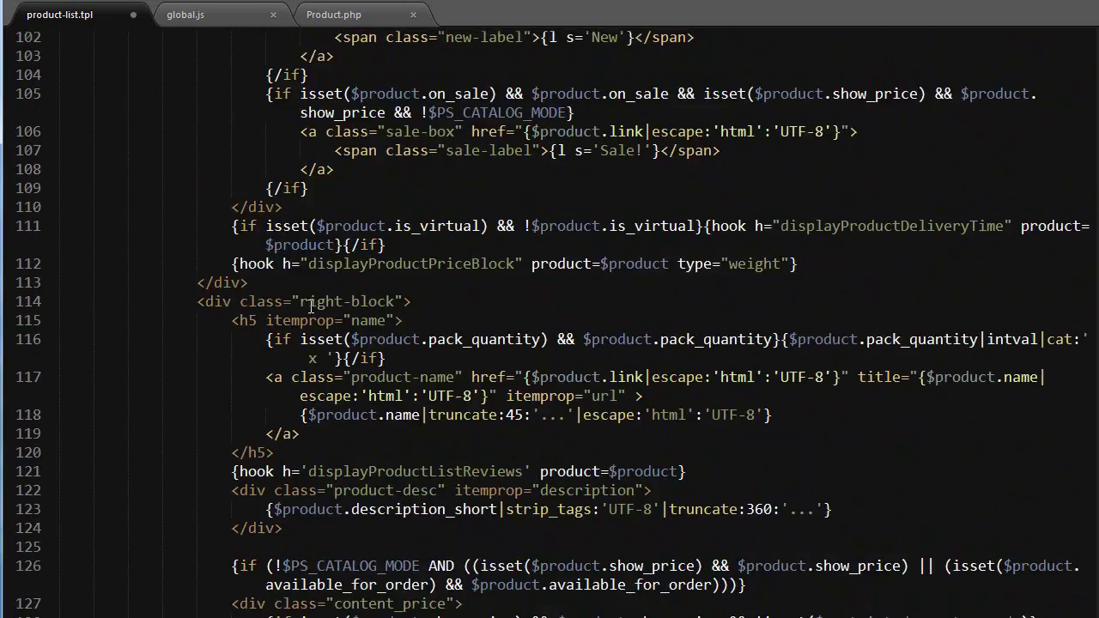
scroll(258, 335, down, 9)
scroll(245, 334, down, 13)
scroll(233, 326, down, 6)
scroll(238, 329, down, 2)
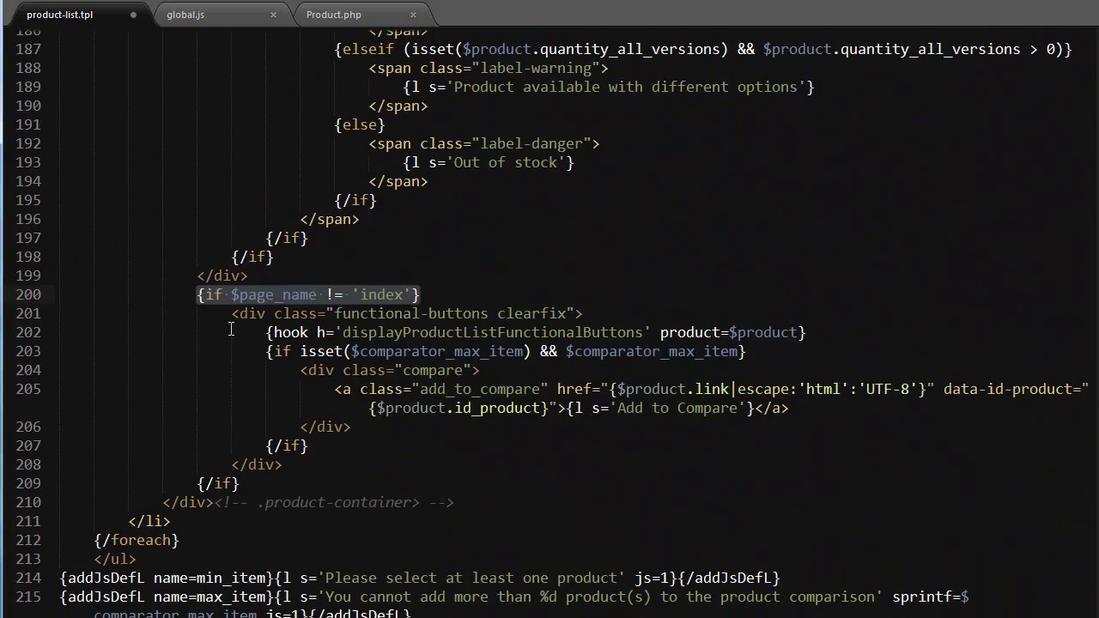
click(265, 279)
Step: Add a div.product-tags block below the {/if} on line 198
click(292, 257)
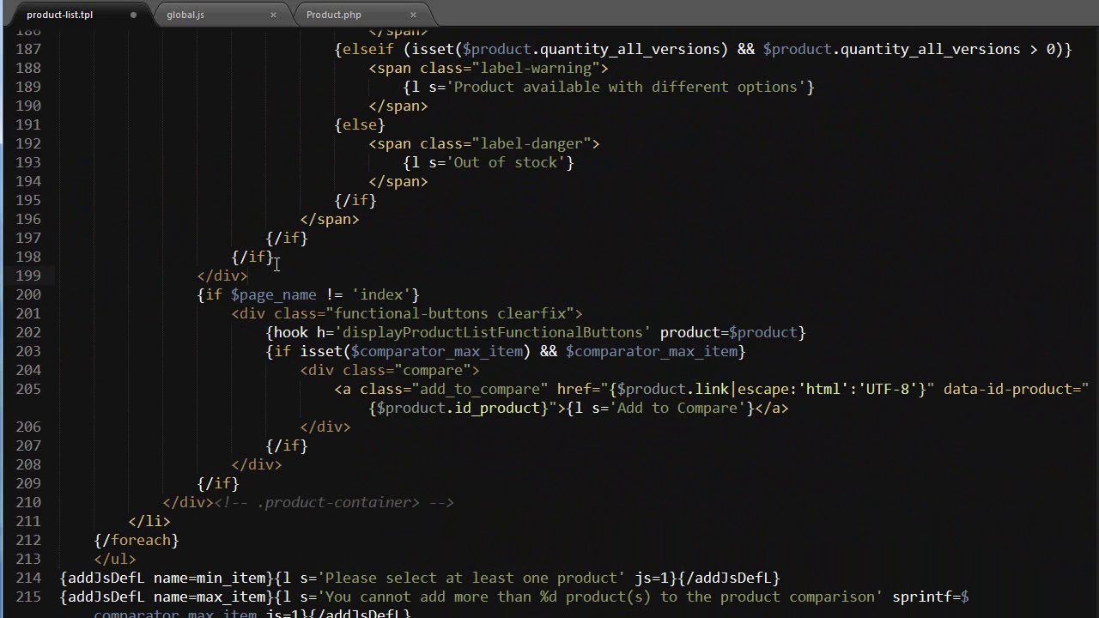
key(Return)
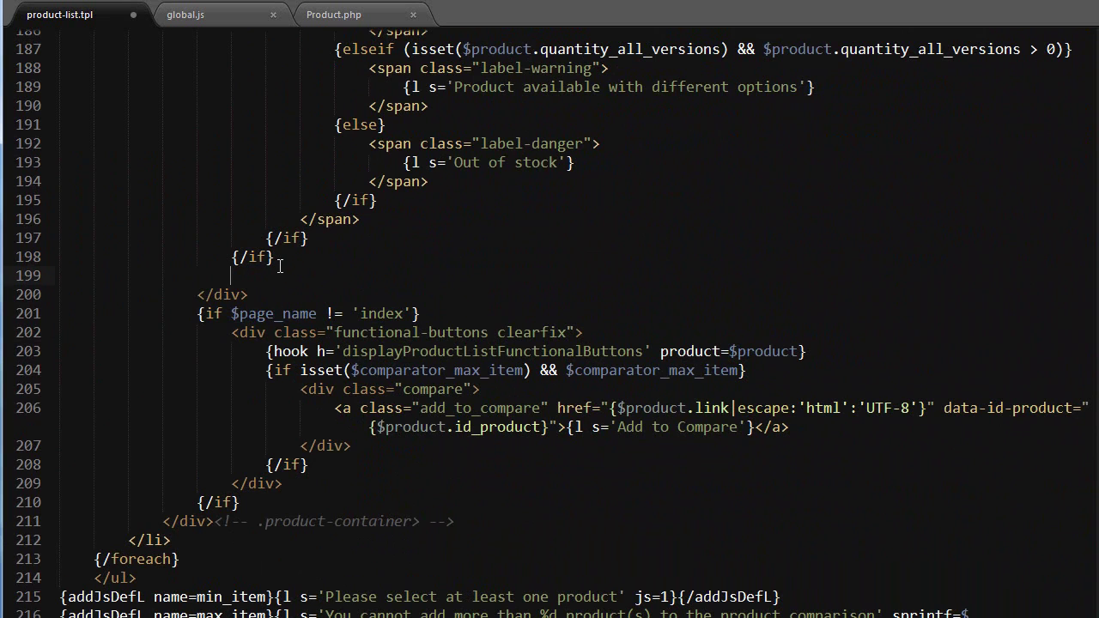
text(div.)
text(product-tag)
key(Tab)
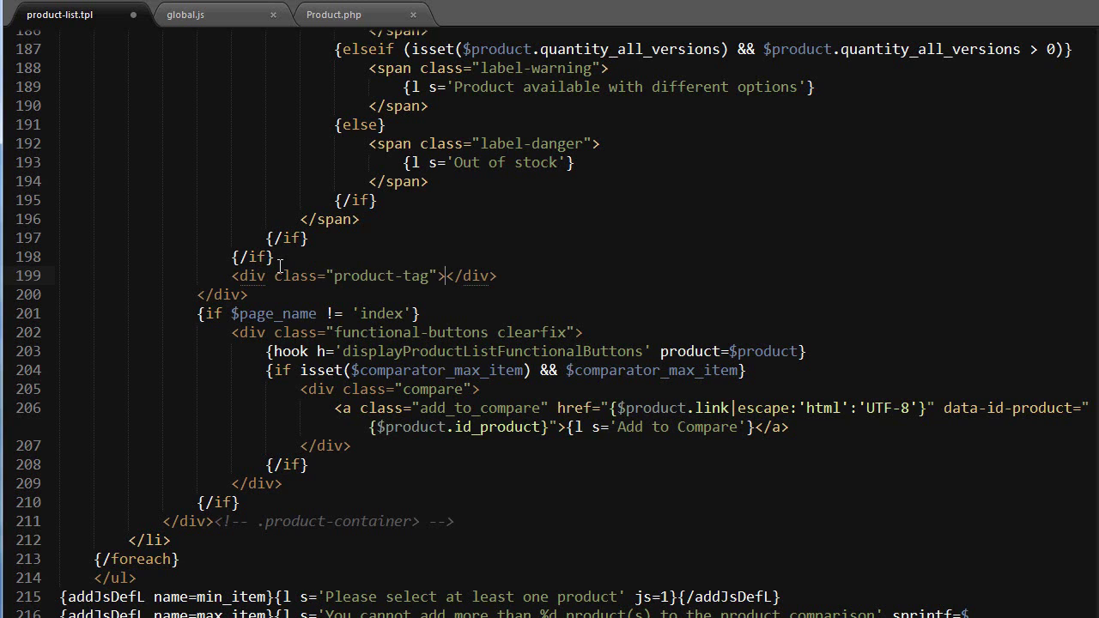
text(s)
key(ctrl+Left)
key(ctrl+Left)
key(ctrl+Left)
key(Return)
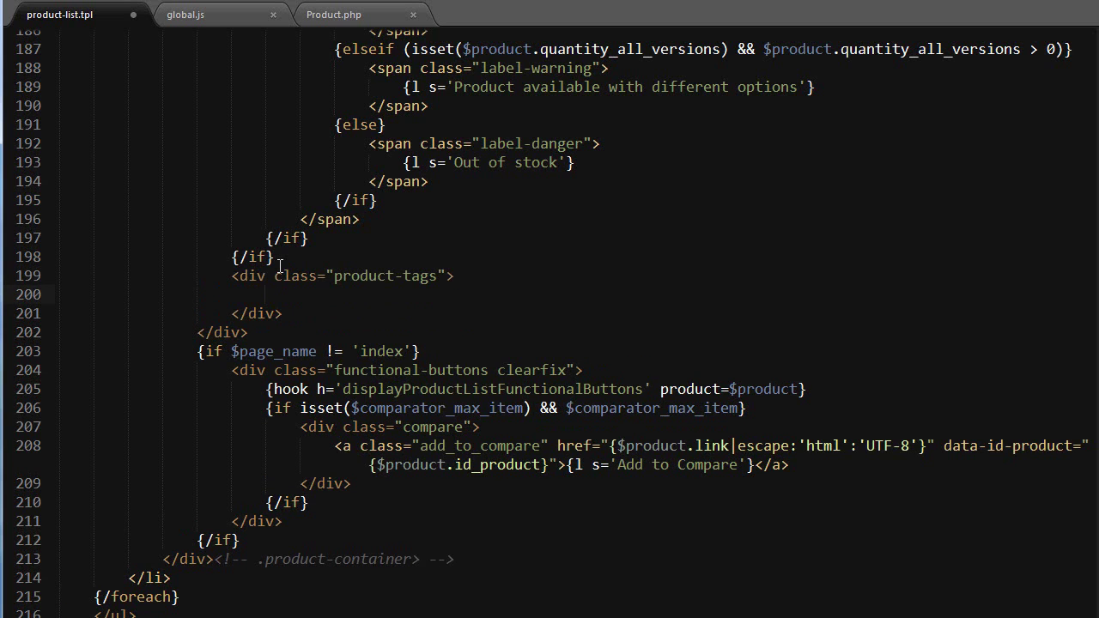
Step: Inside the div, add an {if $product.tags} block
text({if)
key(Tab)
text($product.)
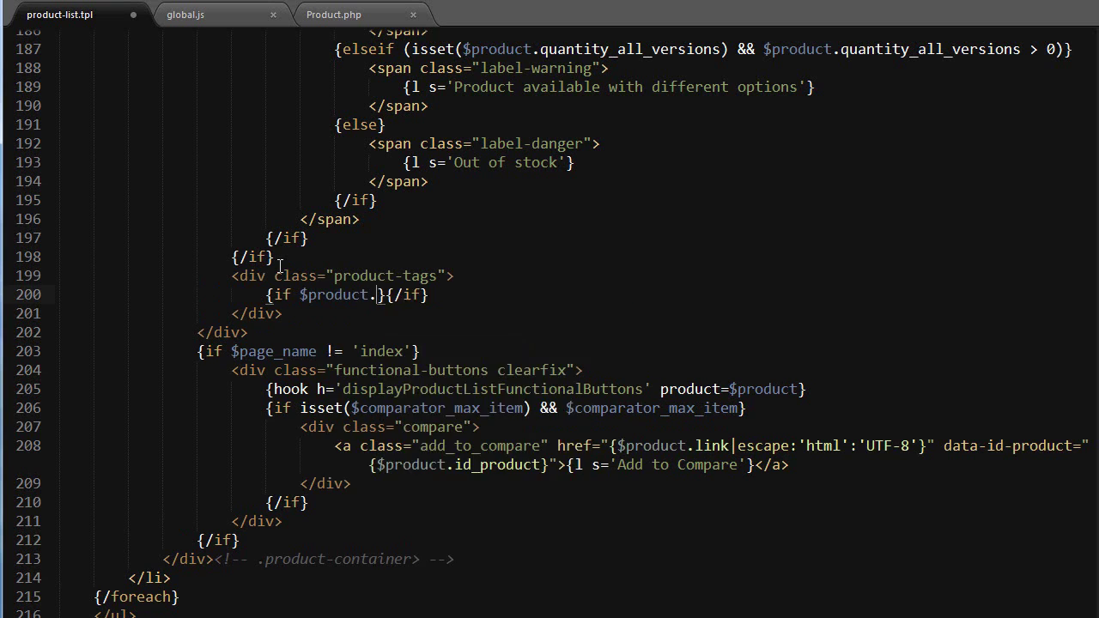
text(tags)
key(Right)
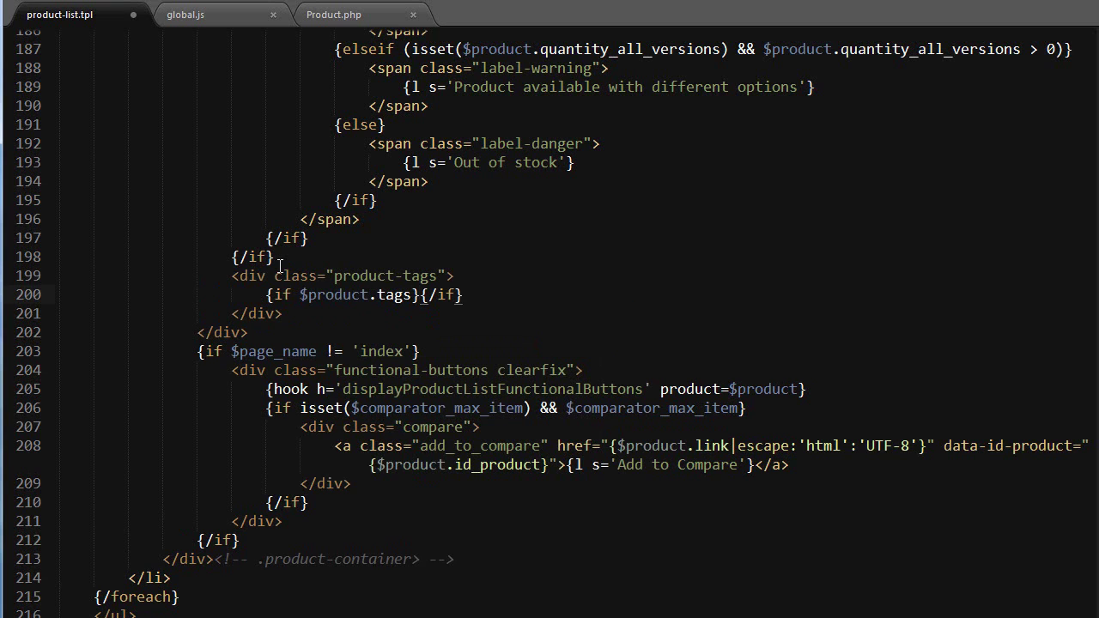
key(Return)
key(ctrl+shift+Return)
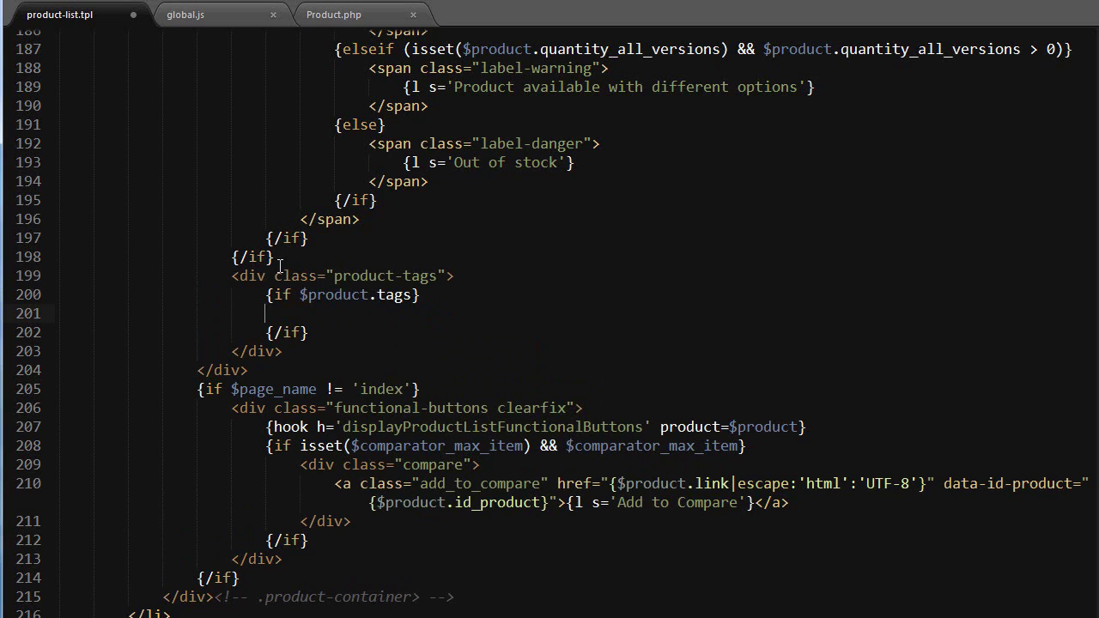
Step: Add a {foreach} tag with its closing {/foreach} inside the if block
text(fore)
key(BackSpace)
key(BackSpace)
key(BackSpace)
key(BackSpace)
text({fore)
key(Tab)
text(from)
key(Escape)
text($tags[$context->language->id])
key(ctrl+z)
key(Return)
text({foreach from})
key(BackSpace)
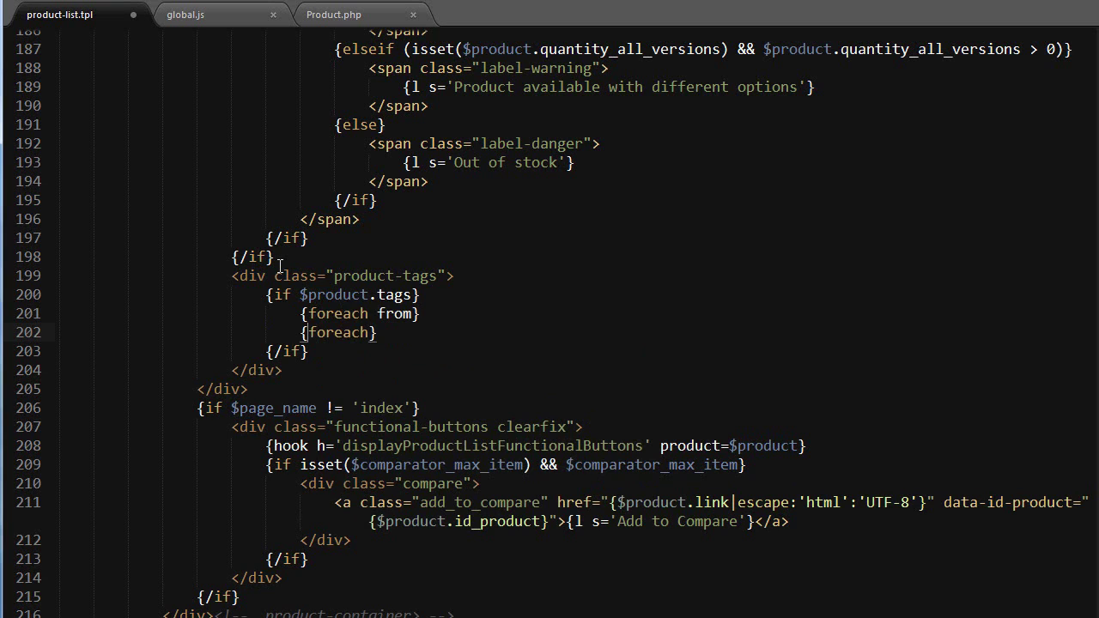
text(/)
Step: Complete the loop as {foreach from=$product.tags item=tag}
key(Up)
key(End)
text(=$product)
key(Escape)
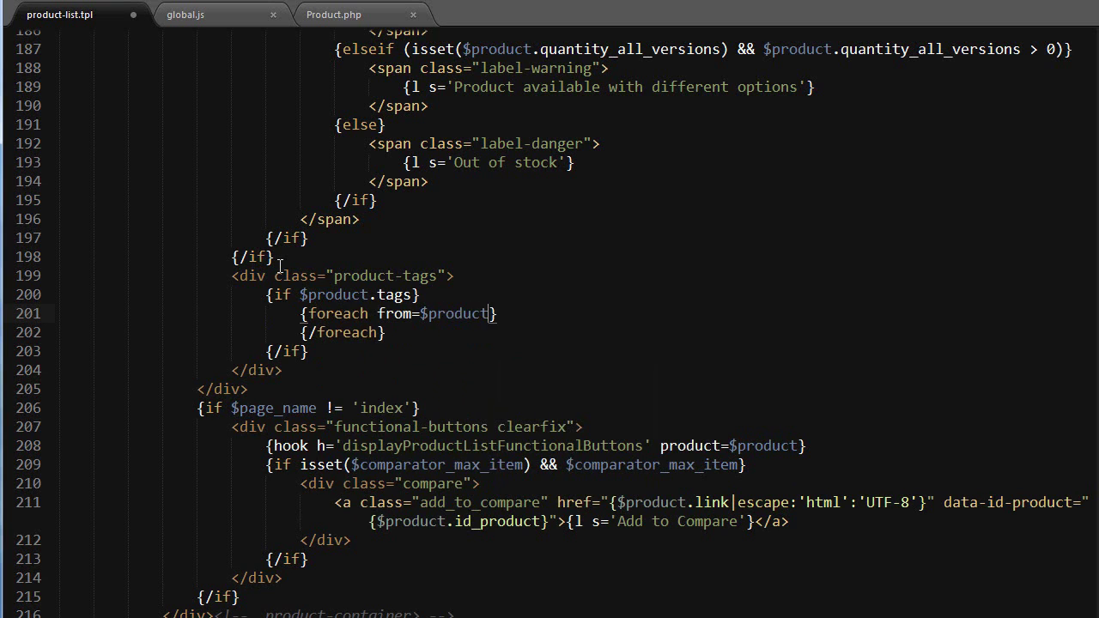
key(ctrl+space)
text(.tags)
text( item=t)
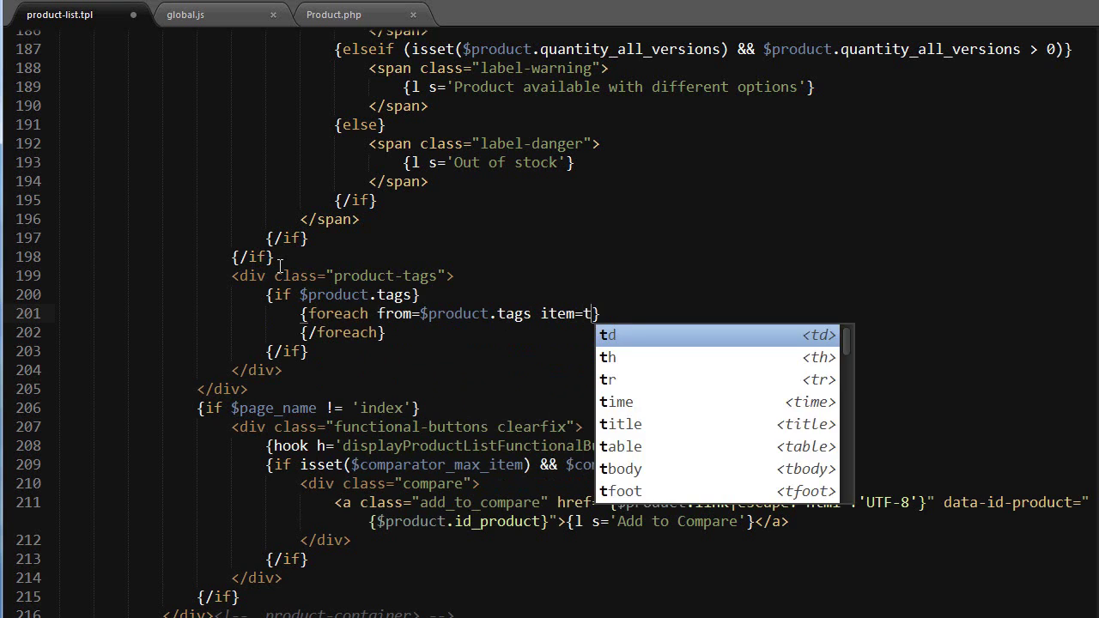
text(ag)
key(Escape)
key(Return)
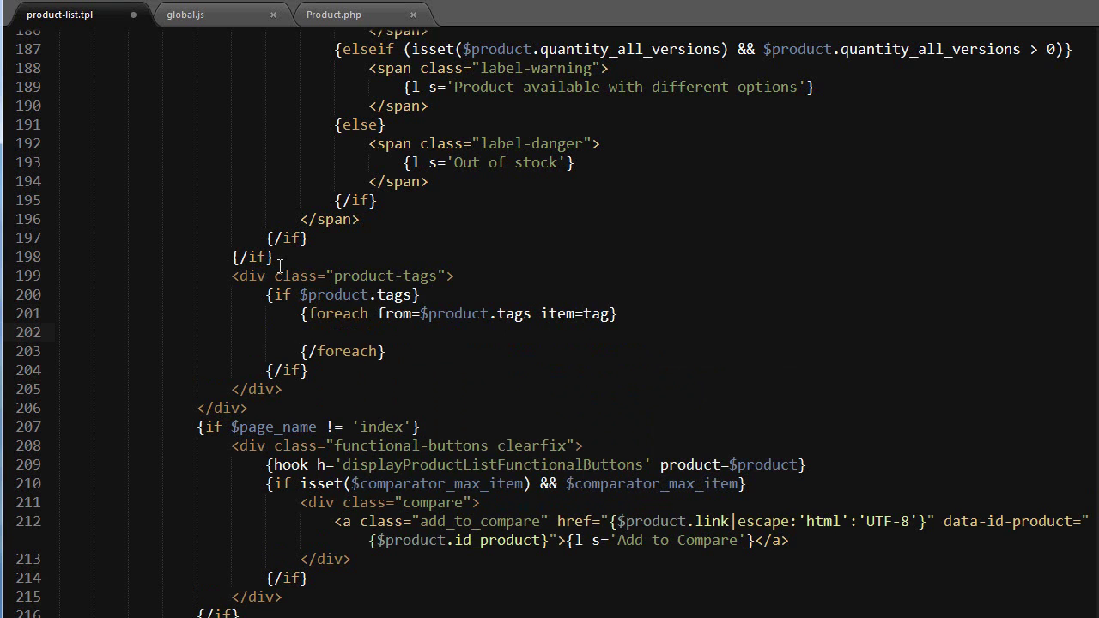
Step: Add a tag link whose href is getPageLink('search', true, NULL, "tag={$tag|urlencode}")
text(a)
key(ctrl+space)
key(Return)
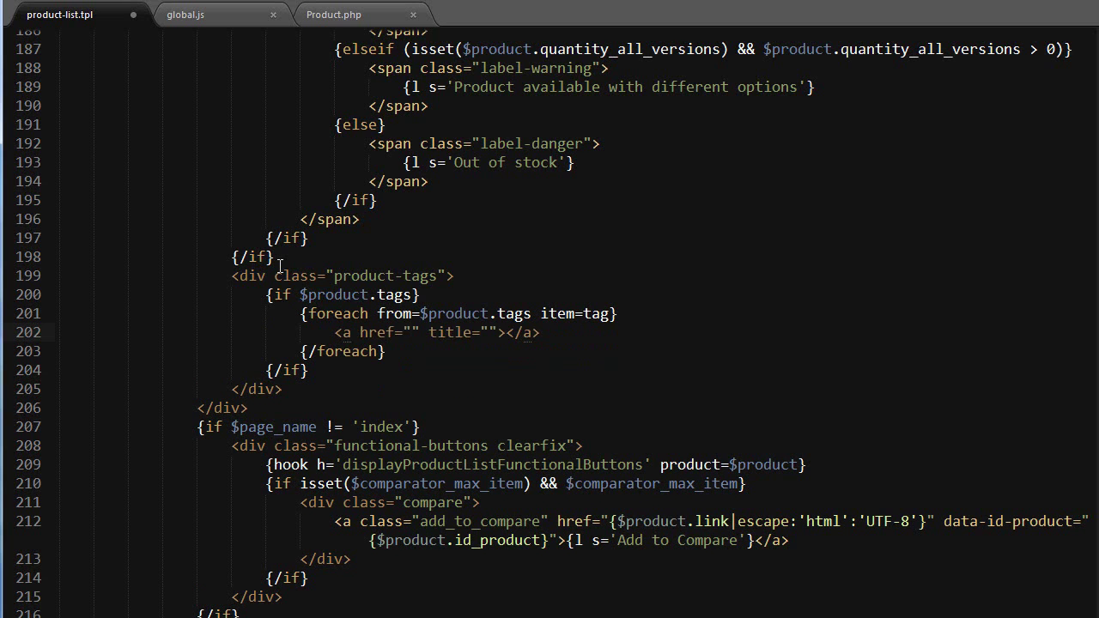
text({$link)
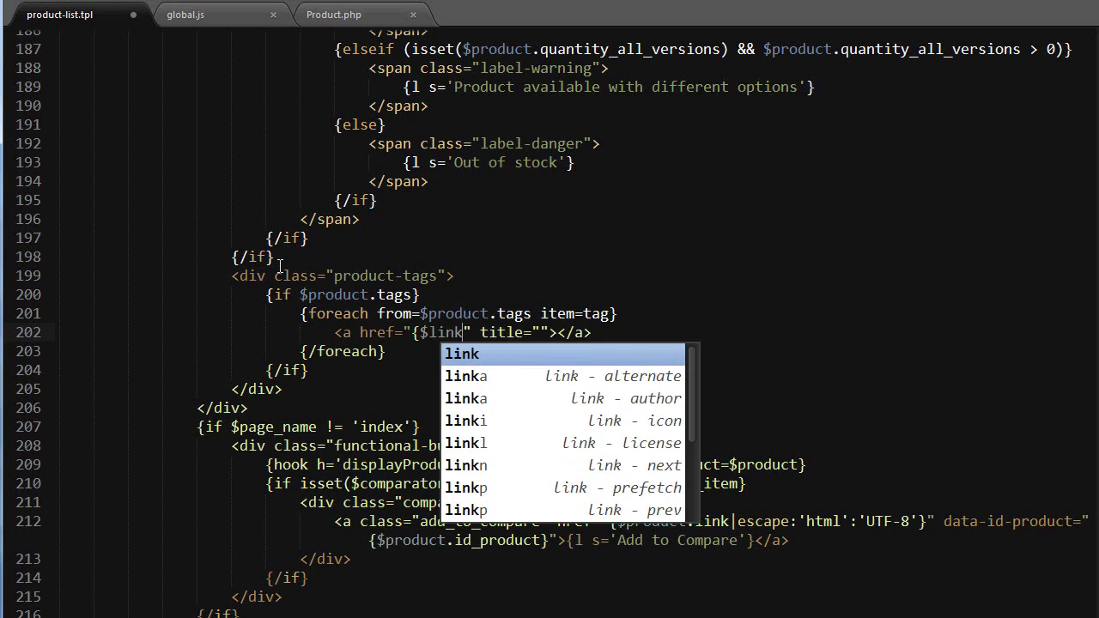
text(->getP)
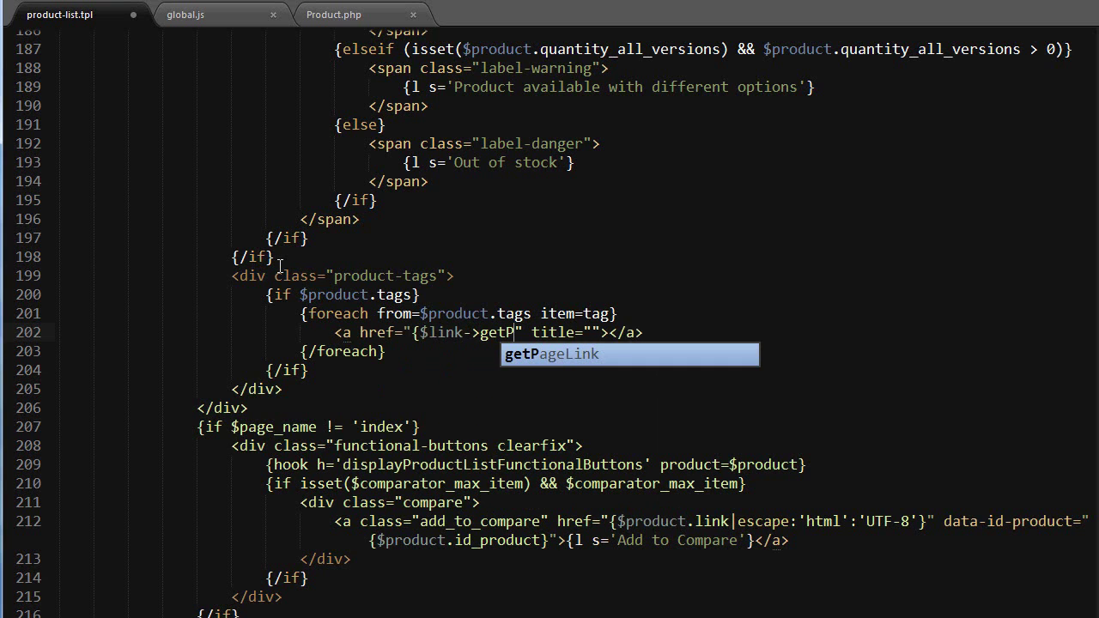
text(ageLink)
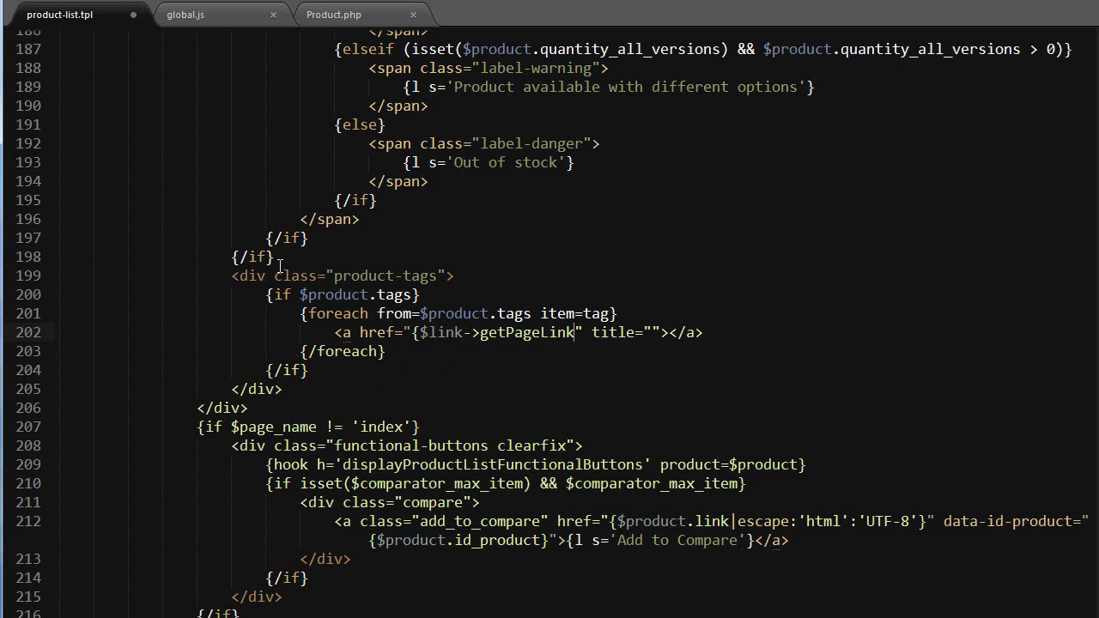
text(})
text(())
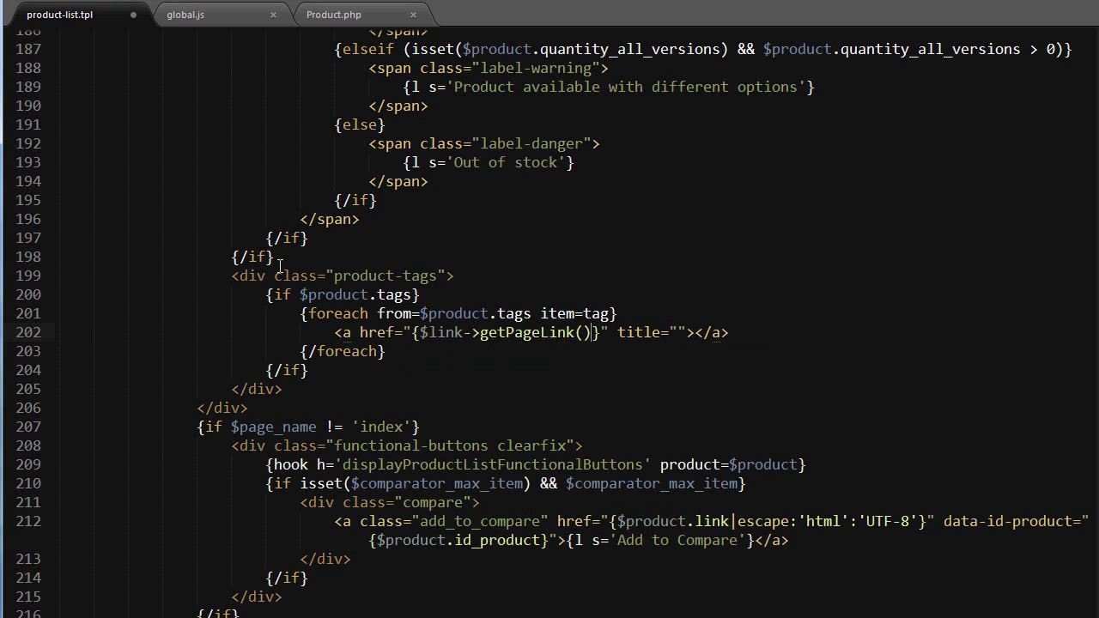
text('search)
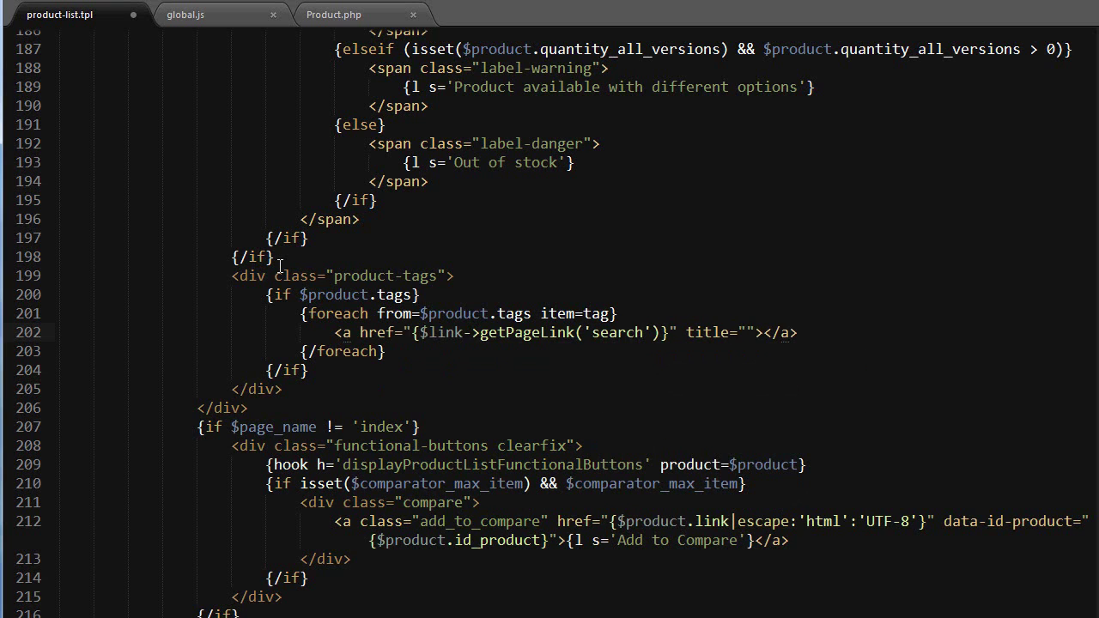
text(, true, )
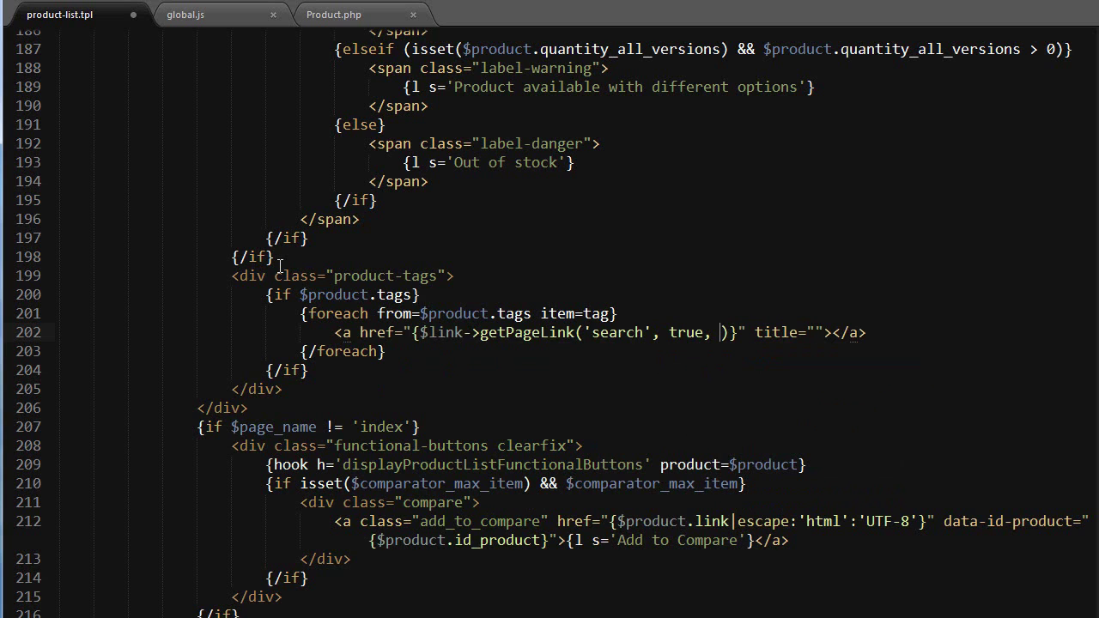
text(NU:)
key(BackSpace)
text(LL, "tag)
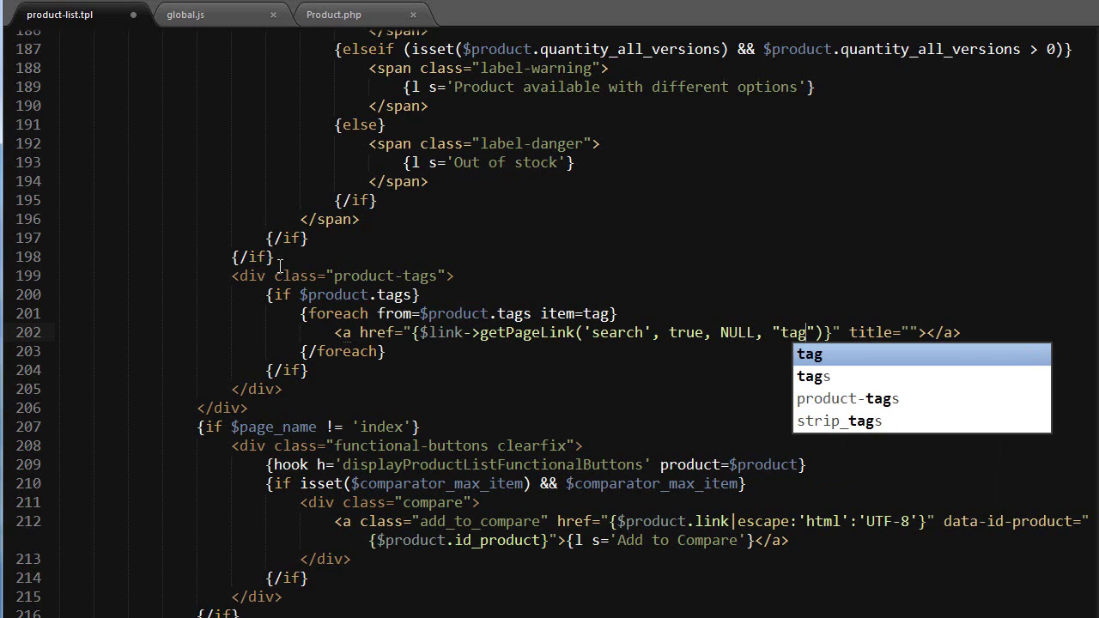
text(=)
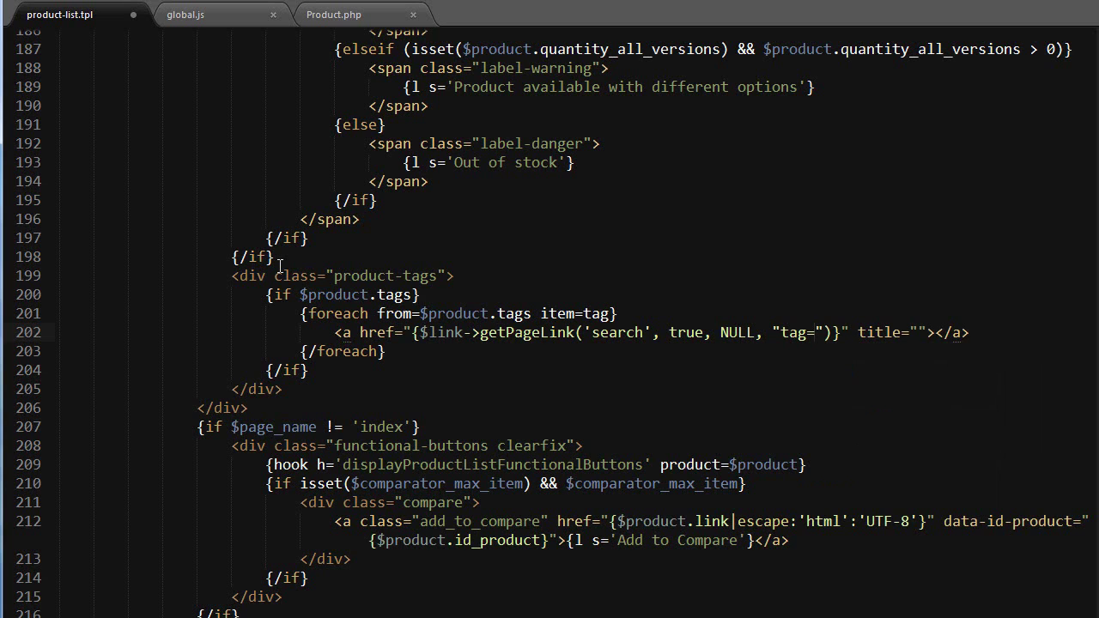
text(P$tag)
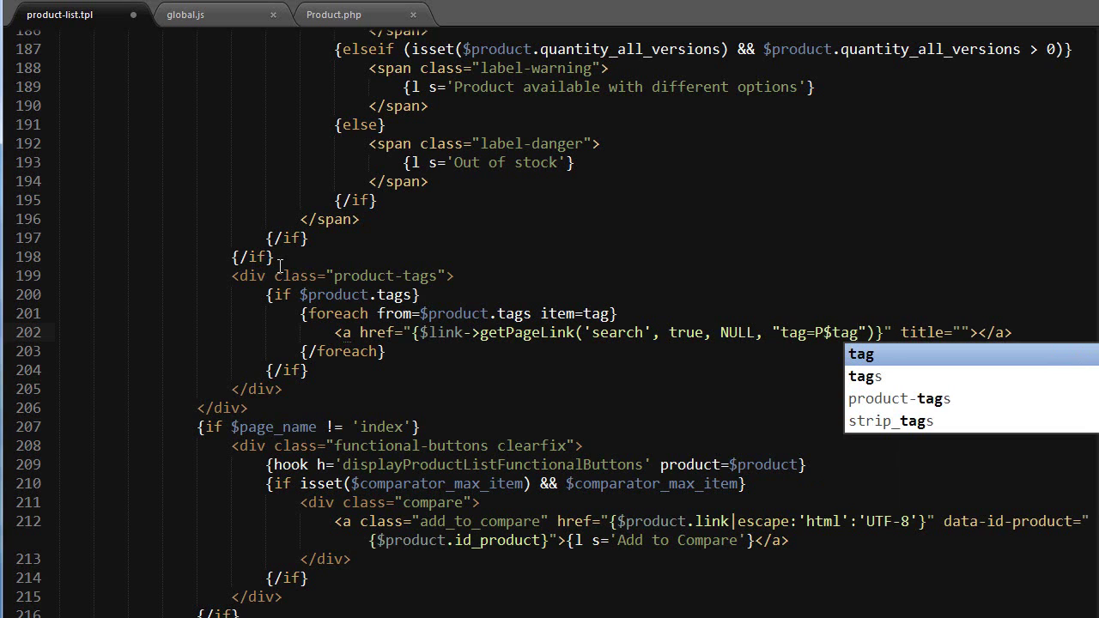
key(Left)
key(Left)
key(Left)
key(BackSpace)
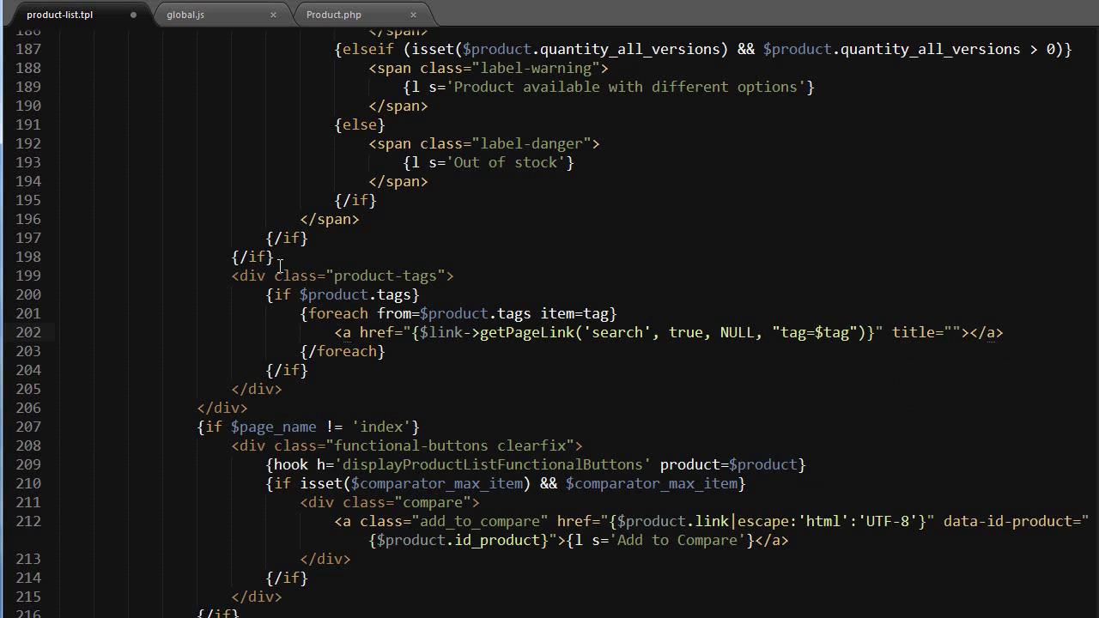
text({)
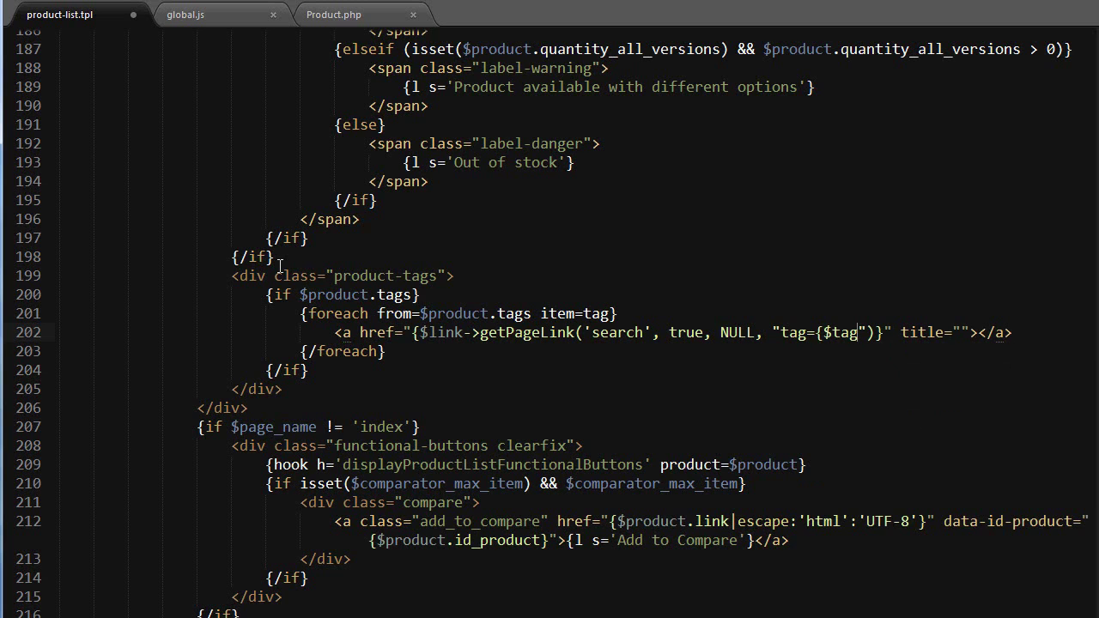
text(})
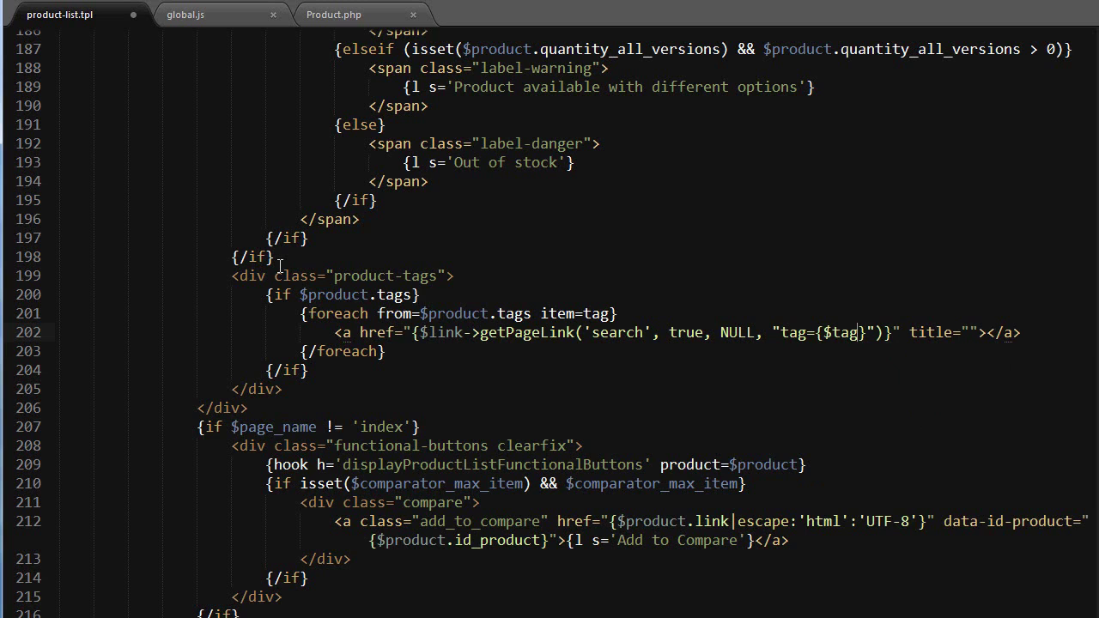
text(|urlencode)
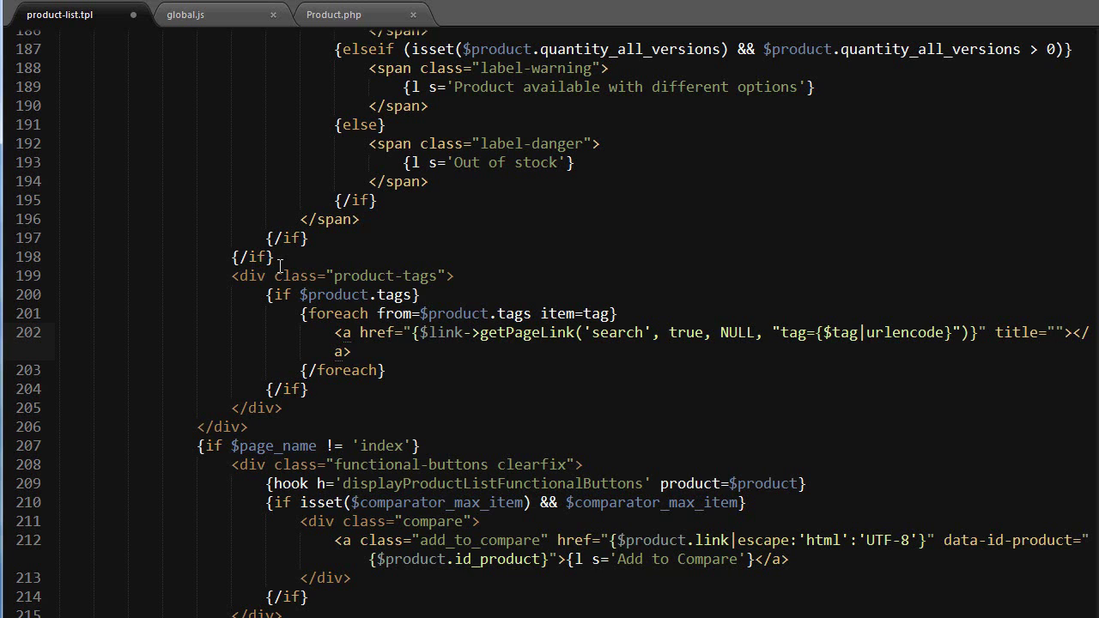
Step: Title each tag link {l s='More about'} {$tag}, show {$tag} as link text, and save
text({l s=')
text('} )
text(More about)
key(BackSpace)
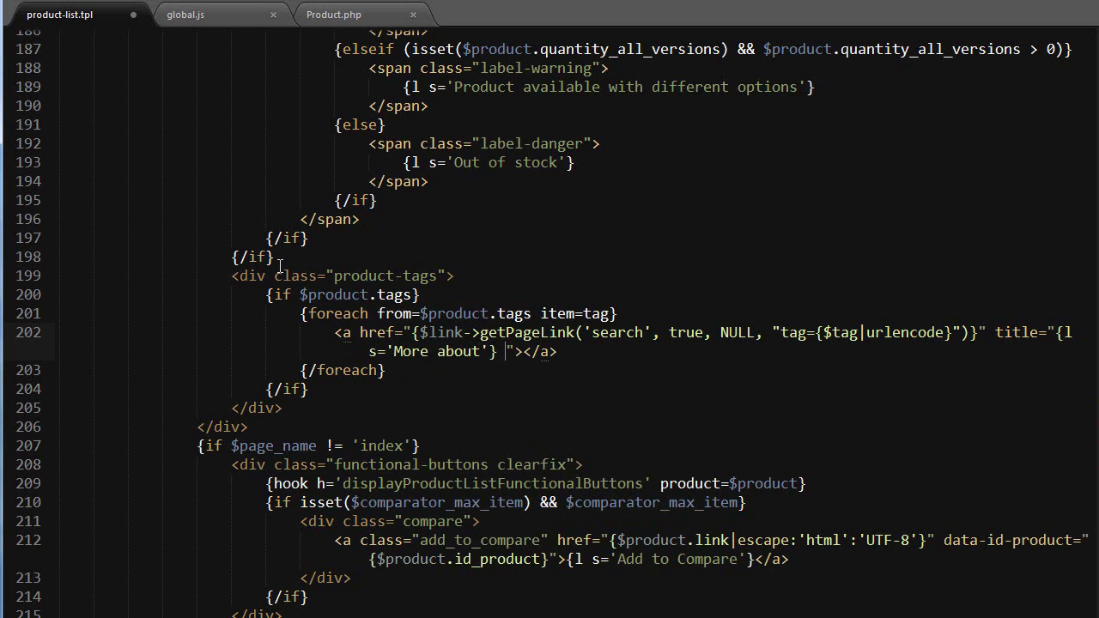
text({$tag})
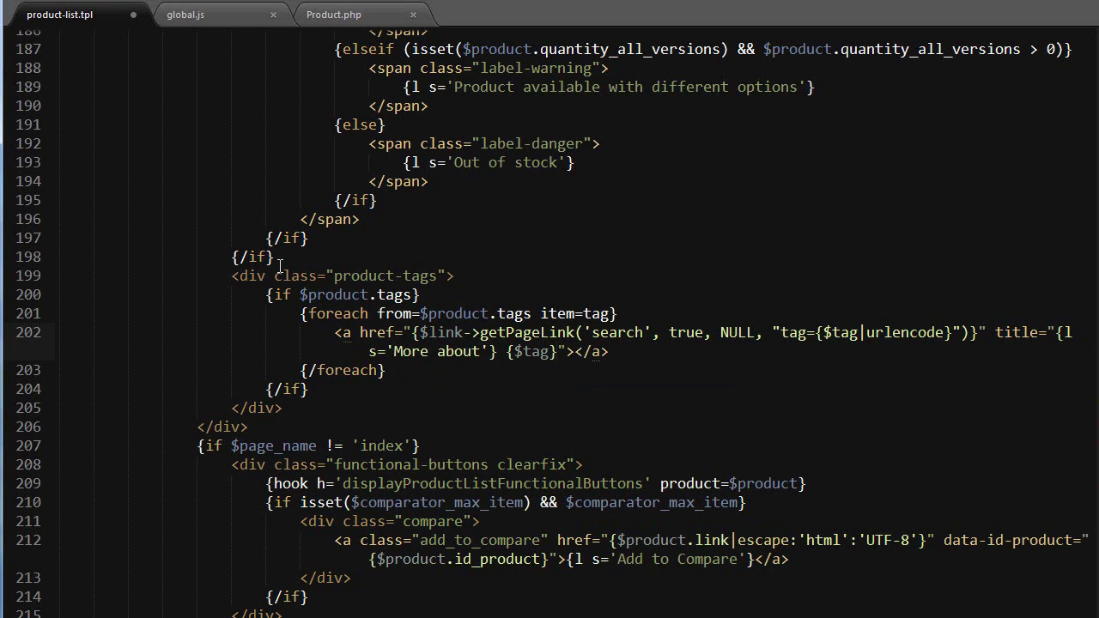
key(shift+Left)
key(shift+Left)
key(shift+Left)
key(shift+Left)
key(shift+Left)
key(shift+Left)
key(ctrl+c)
key(Right)
key(ctrl+v)
key(ctrl+s)
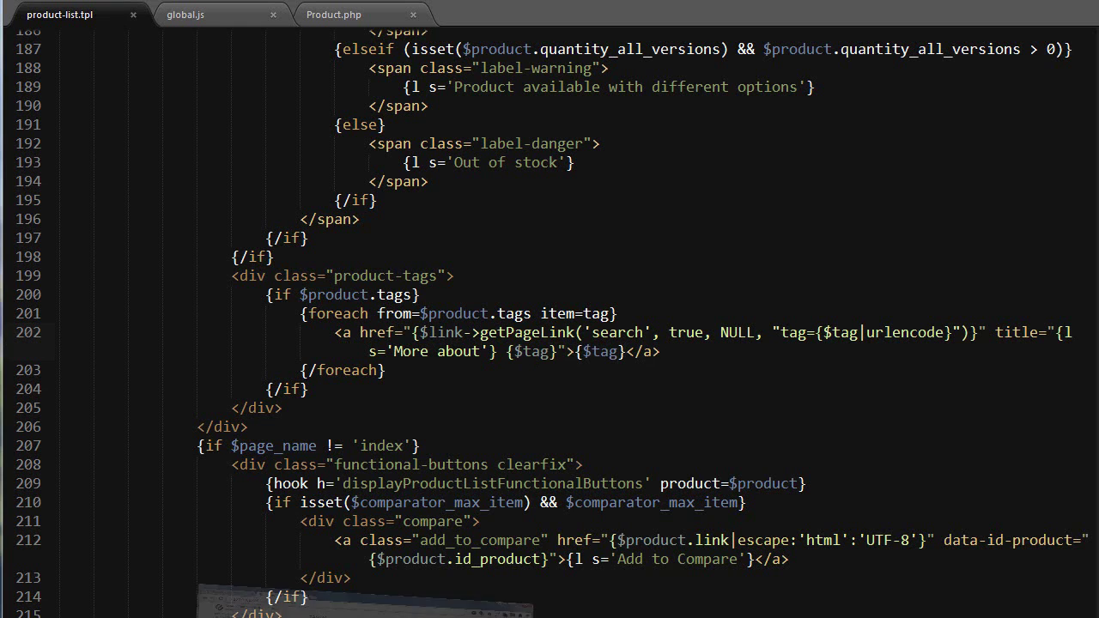
Step: Reload the storefront product list to preview the tag links
key(alt+Tab)
key(F5)
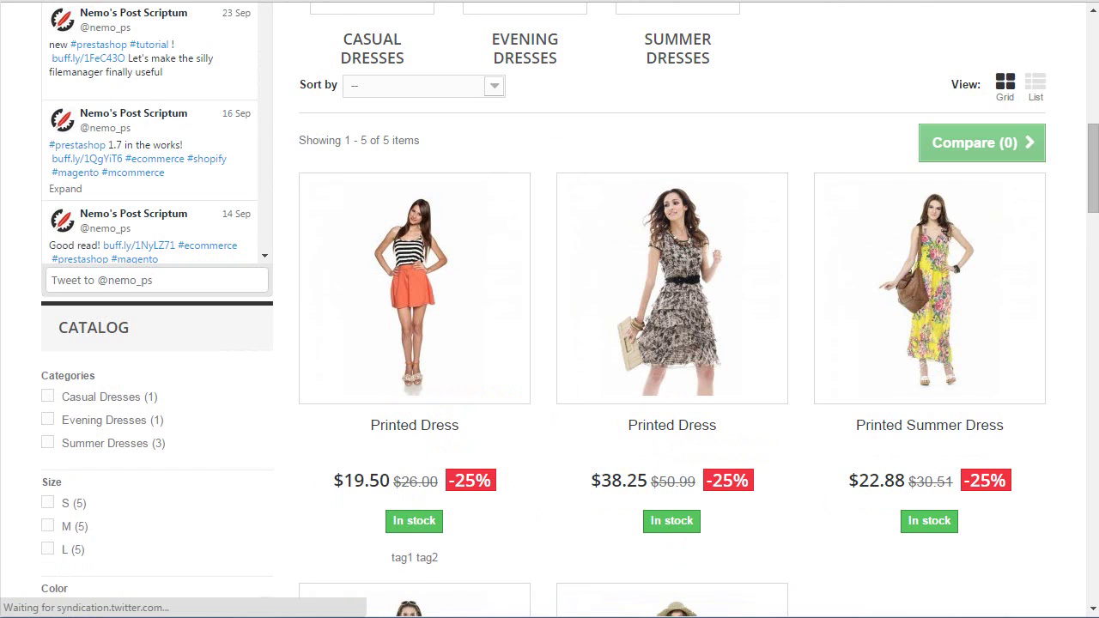
key(alt+Tab)
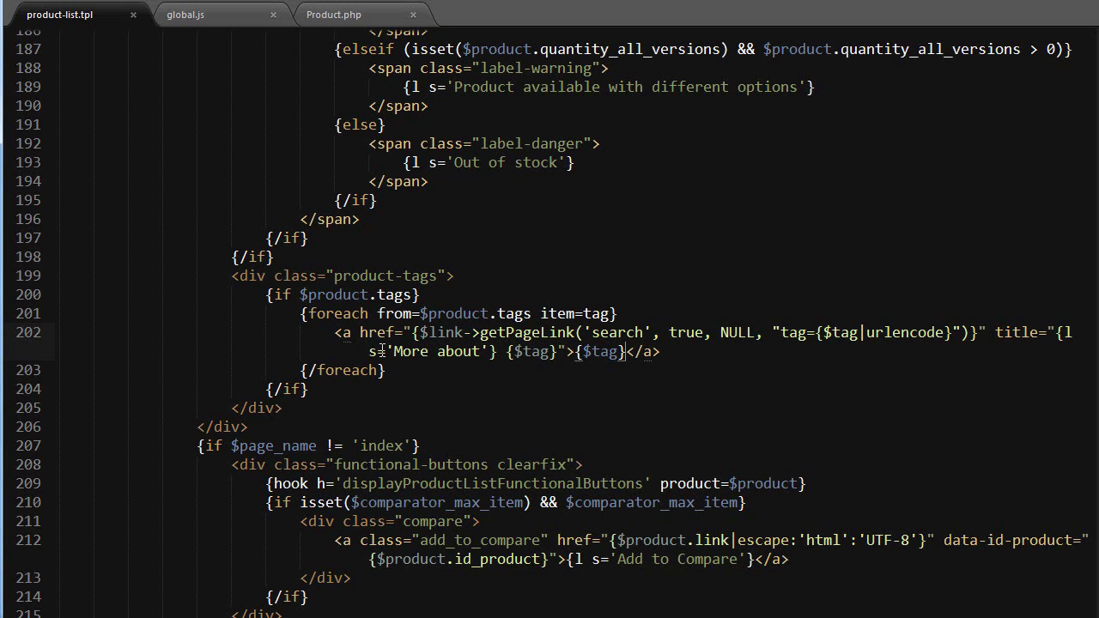
Step: Add class="btn btn-default" to the tag link in product-list.tpl
click(353, 332)
text(class="btn)
key(BackSpace)
key(BackSpace)
text(tn btn-)
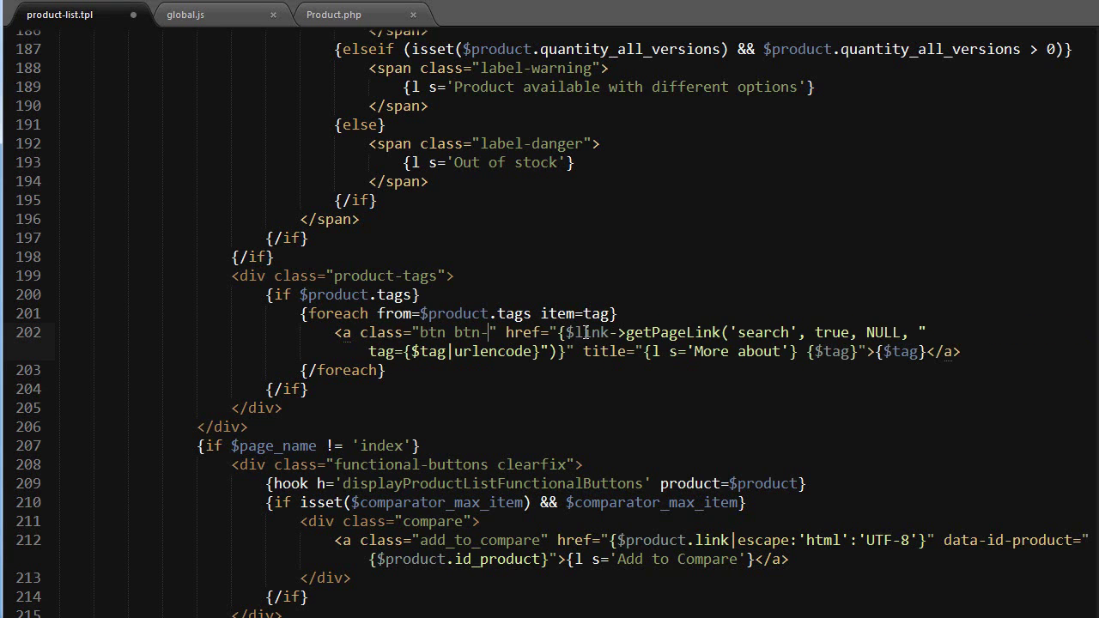
text(default)
Step: In the storefront, go back from the tag search and compare the List and Grid views
key(alt+Tab)
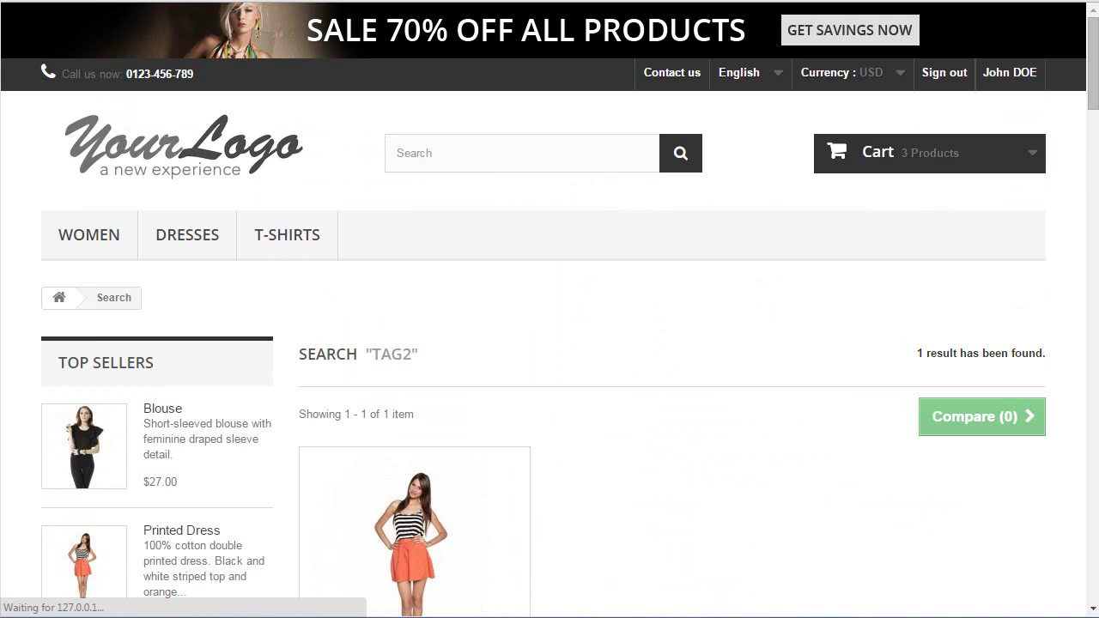
scroll(490, 192, down, 3)
key(alt+Left)
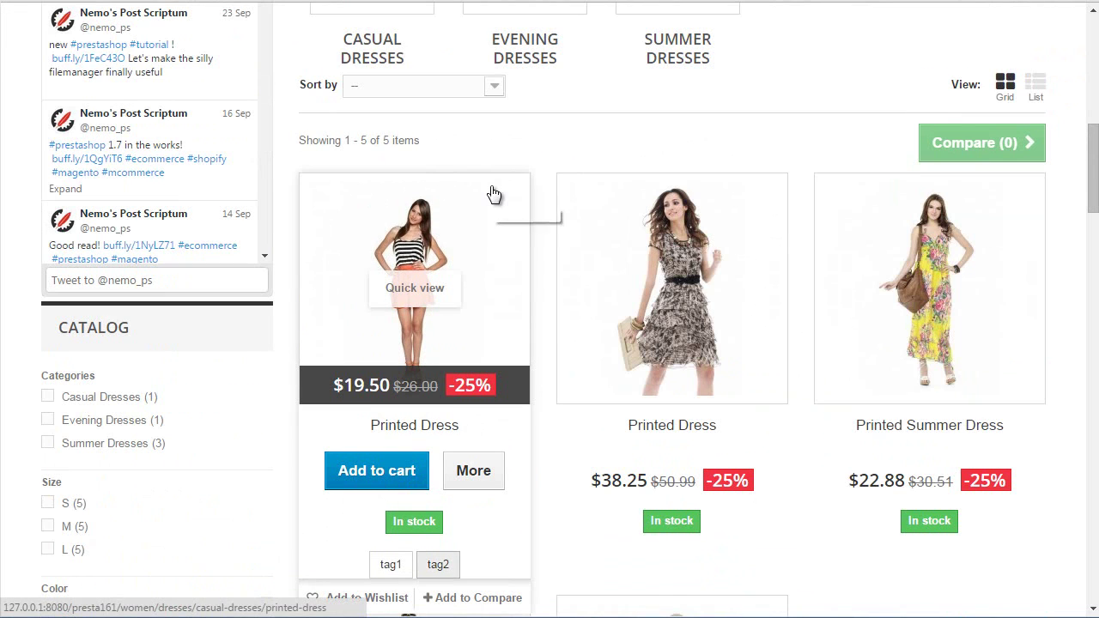
scroll(491, 191, down, 1)
scroll(412, 215, up, 2)
scroll(437, 249, up, 2)
click(1035, 244)
scroll(454, 261, down, 5)
scroll(453, 261, up, 4)
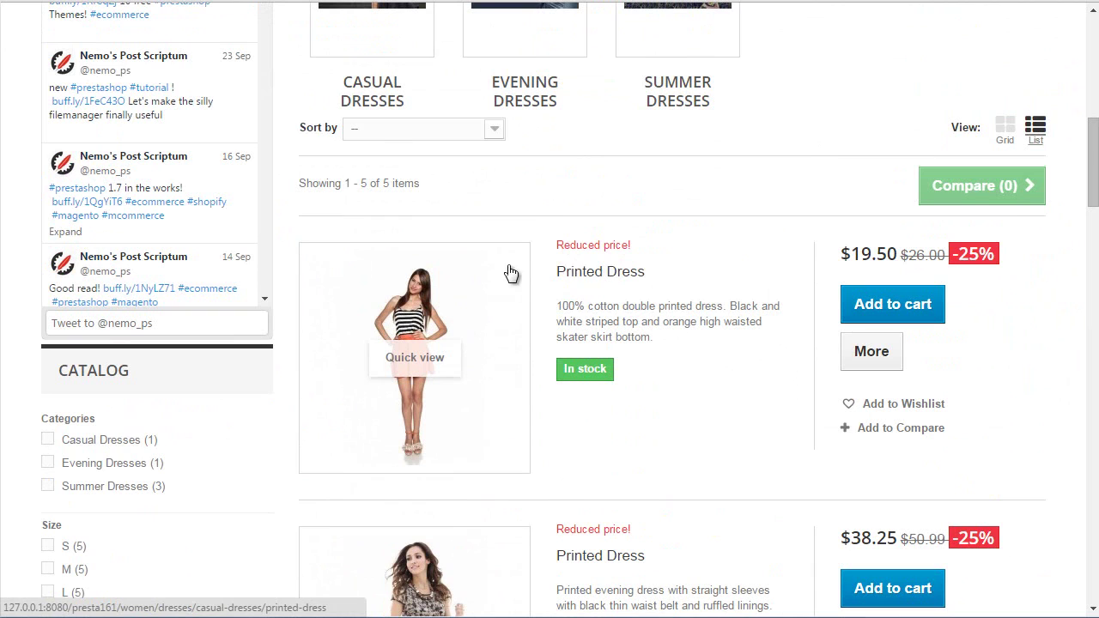
click(1003, 129)
scroll(444, 428, down, 2)
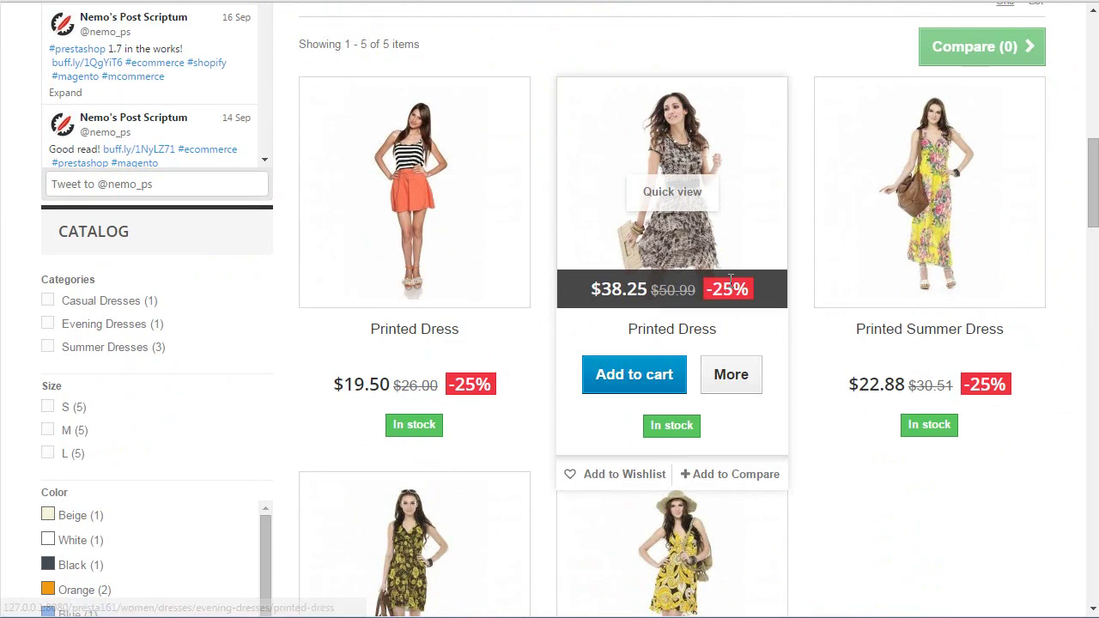
key(alt+Tab)
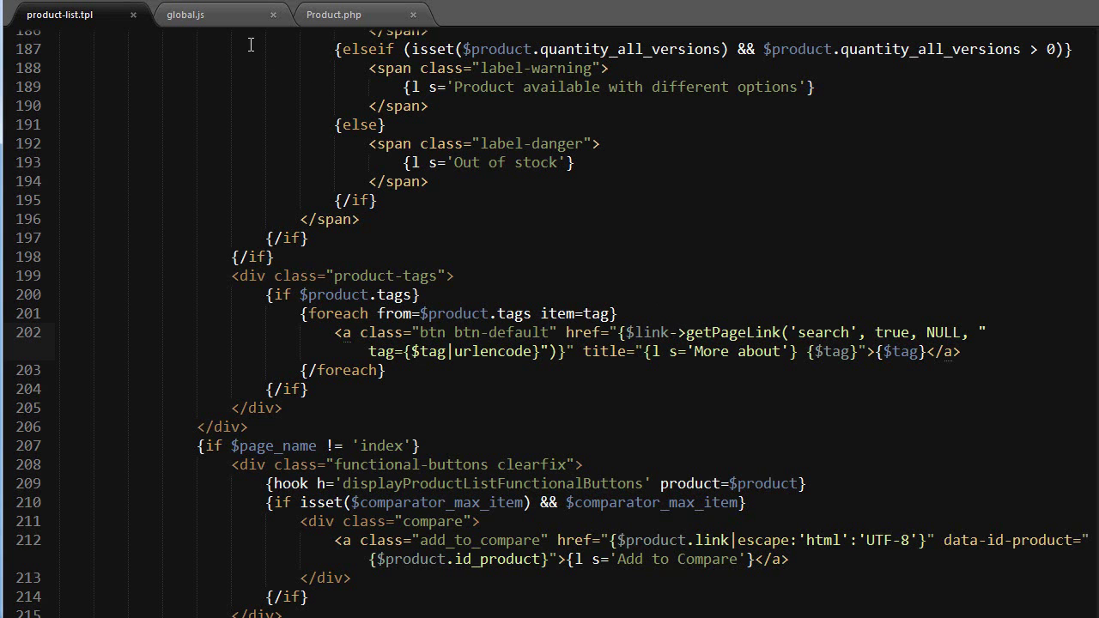
Step: Open global.js, highlight function display(view), and scroll to its grid-view else branch
click(205, 17)
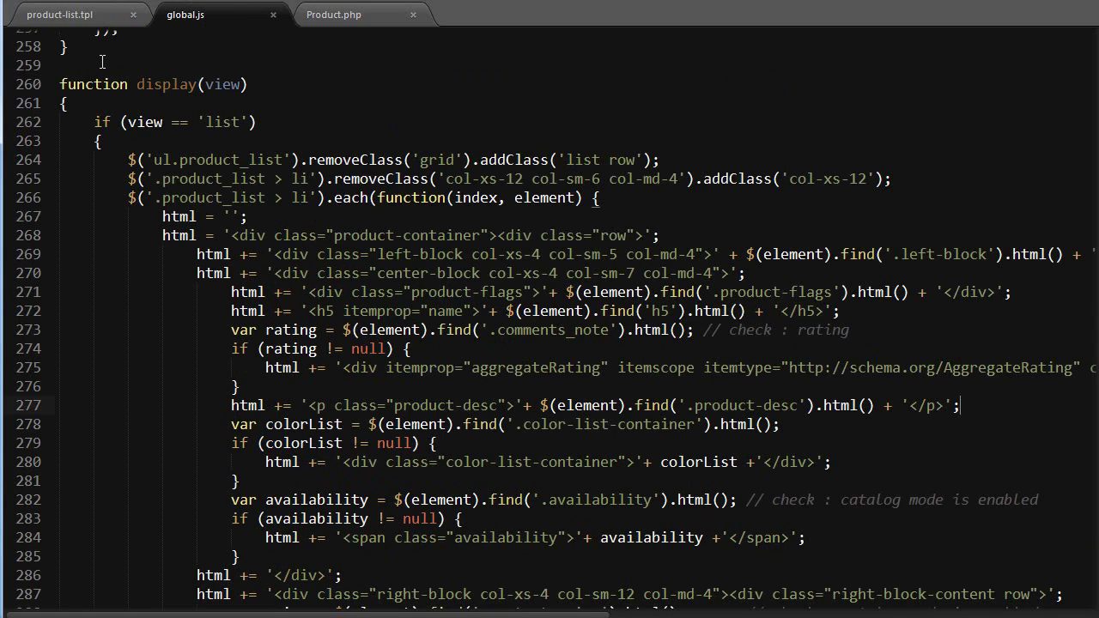
drag(60, 84, 249, 84)
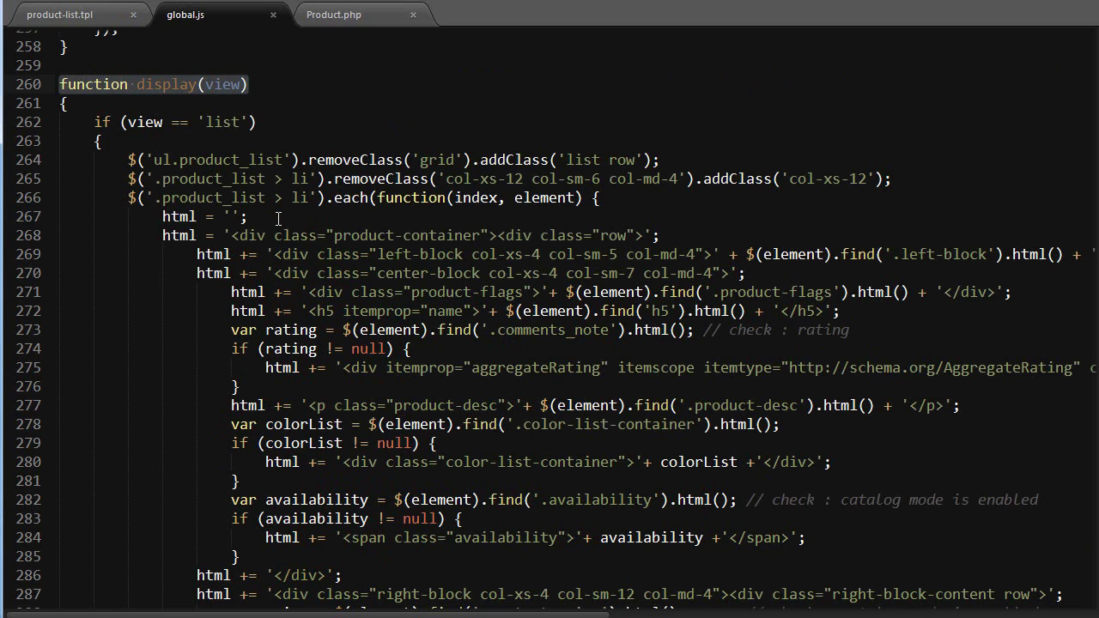
scroll(285, 247, down, 2)
scroll(258, 197, down, 3)
scroll(250, 184, down, 5)
scroll(196, 196, down, 4)
scroll(185, 224, up, 7)
scroll(163, 283, up, 8)
scroll(141, 343, up, 4)
scroll(150, 326, down, 4)
scroll(184, 266, down, 8)
scroll(219, 206, down, 5)
scroll(253, 155, down, 3)
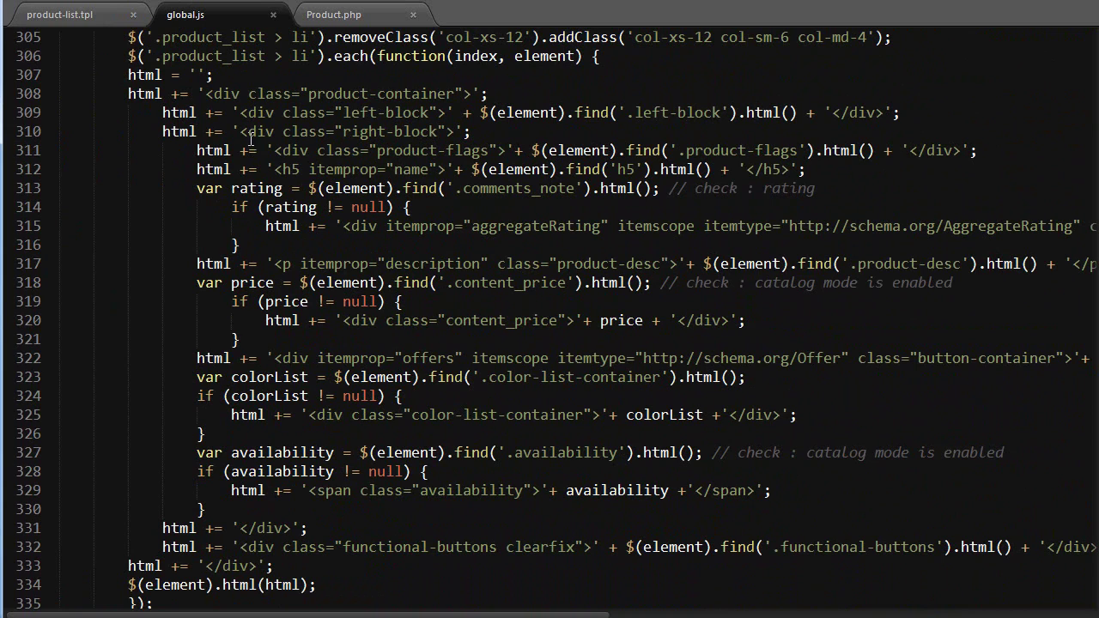
Step: Insert a line copying each product's '.product-tags' HTML into a product-tags div in the grid-view markup, then save global.js
click(228, 509)
key(Return)
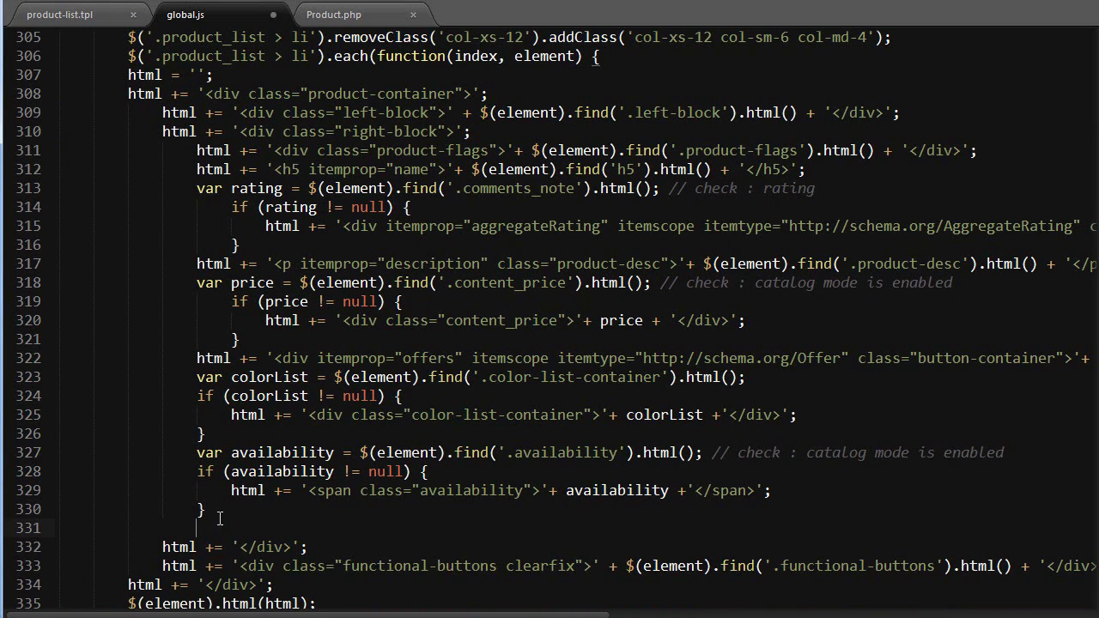
key(Return)
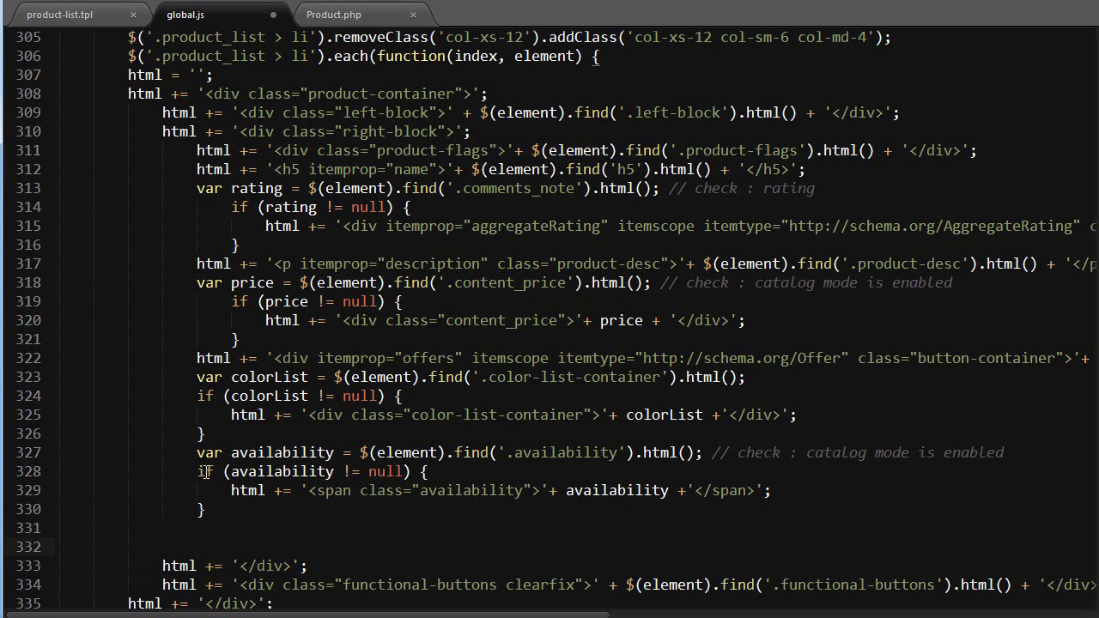
text(html +=;)
text(<div>)
text(</div)
text( class="product-tags)
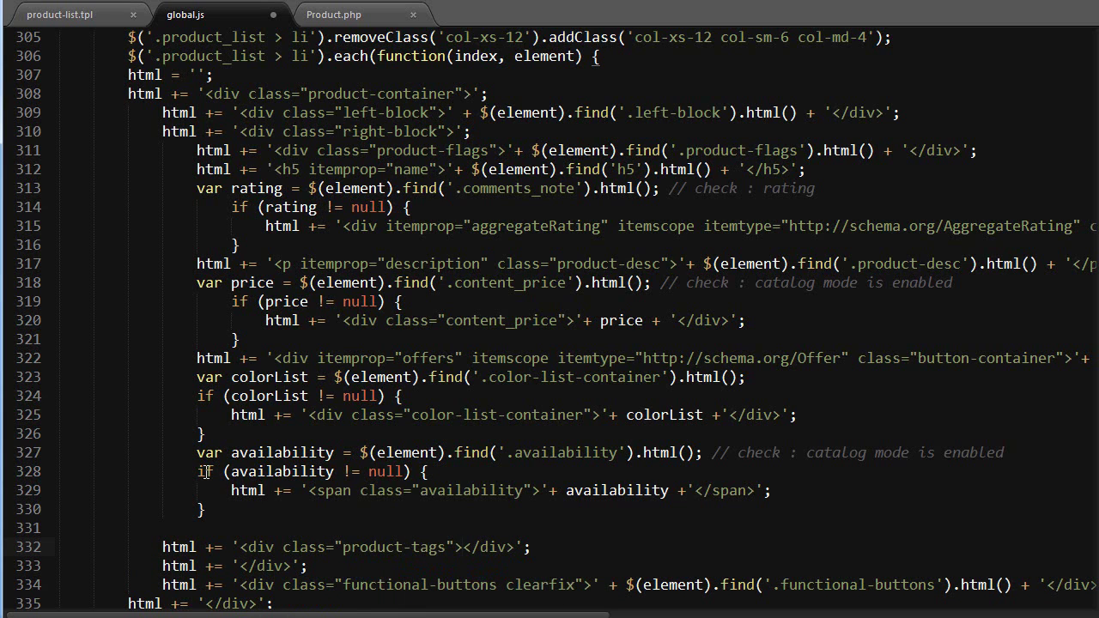
text('++')
text($(element)
text().find()
text()+)
text('.product-)
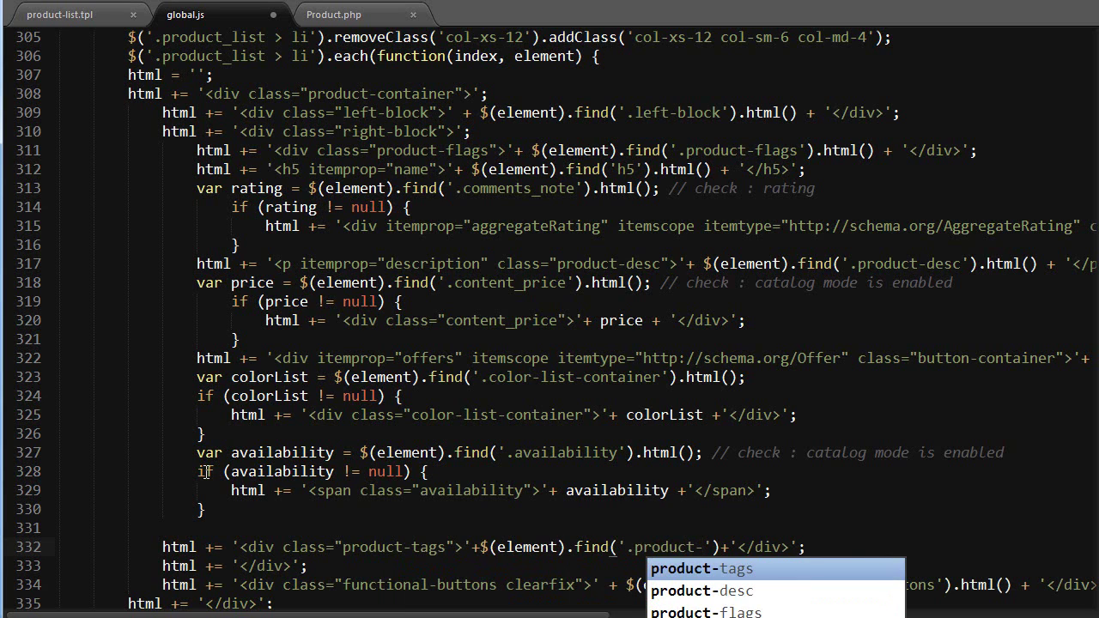
key(BackSpace)
text(-tags)
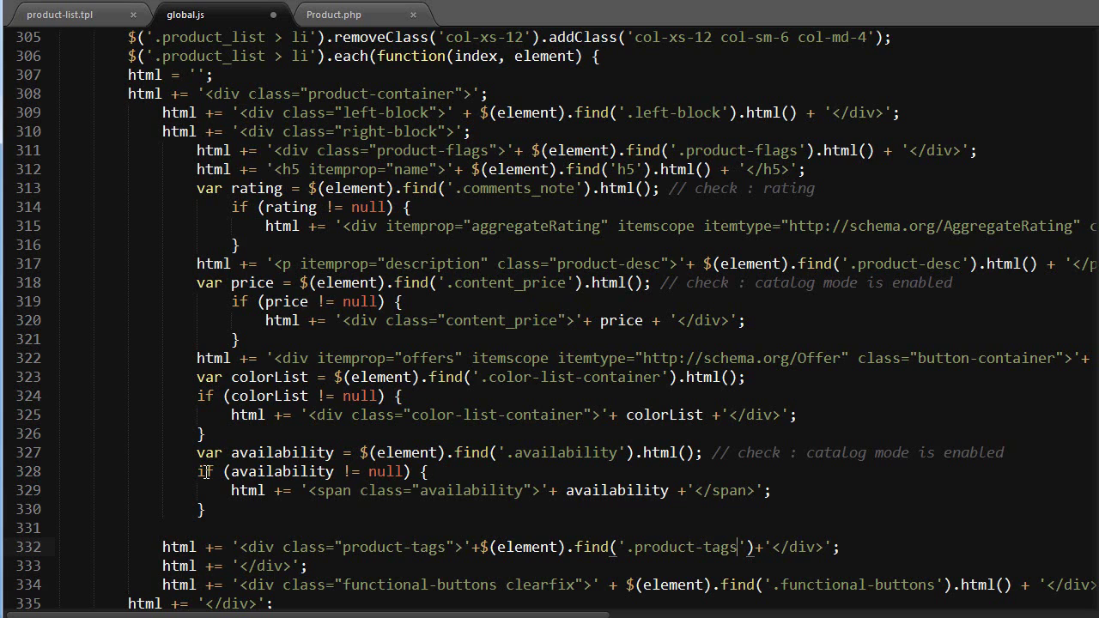
text(.html())
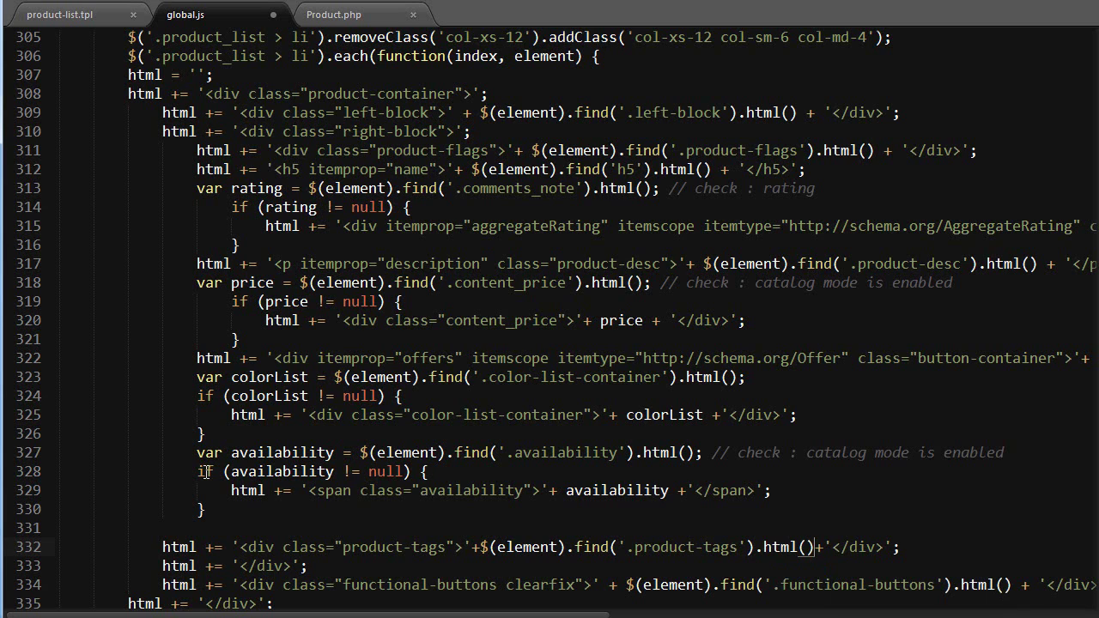
key(shift+Left)
key(shift+Left)
key(shift+Left)
key(shift+Left)
key(shift+Left)
key(shift+Left)
key(shift+Left)
key(shift+Left)
key(shift+Left)
key(Right)
key(Left)
key(ctrl+s)
Step: Duplicate the product-tags line into the list-view branch, just after the product description line
key(End)
key(shift+Home)
key(ctrl+c)
scroll(407, 412, up, 7)
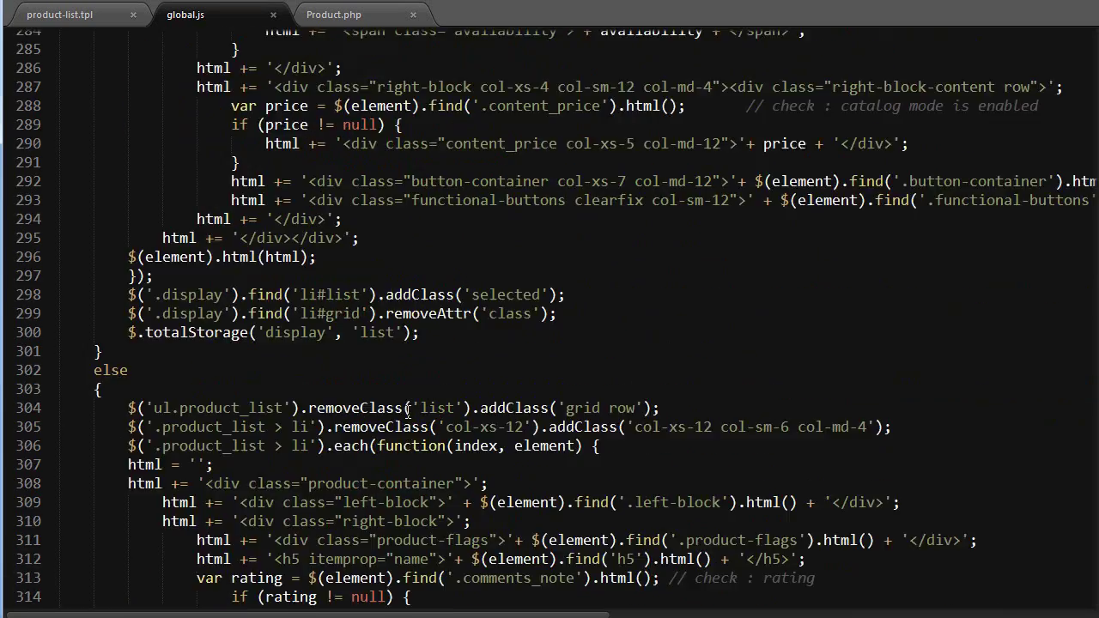
scroll(326, 377, up, 5)
scroll(249, 341, up, 5)
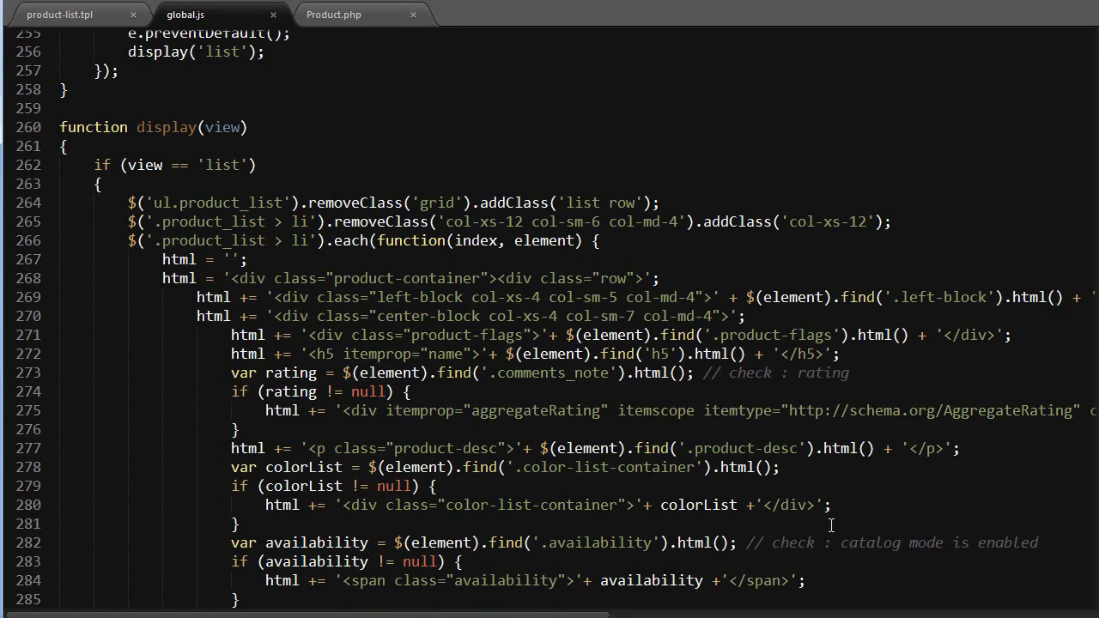
click(994, 451)
key(Return)
key(ctrl+v)
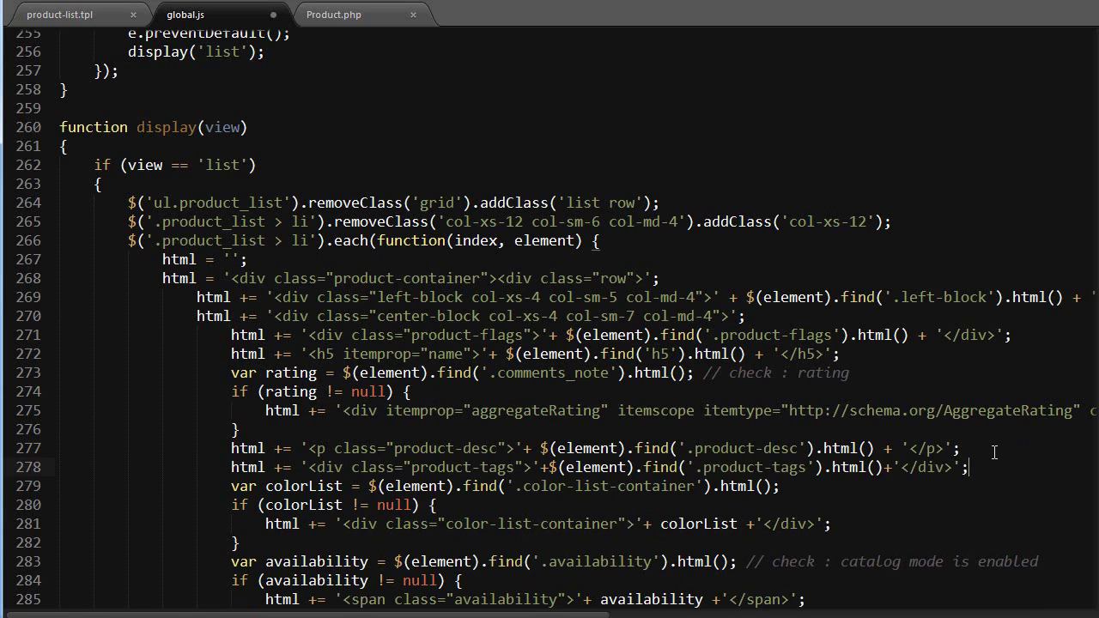
key(ctrl+Left)
key(ctrl+Left)
key(Return)
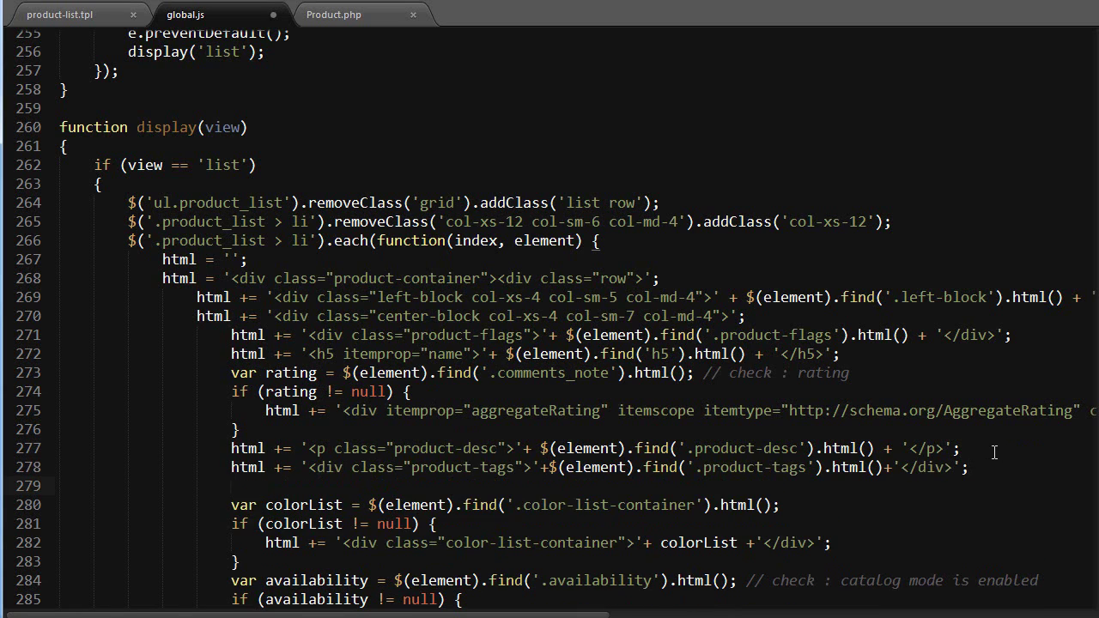
Step: Save global.js, reload the storefront dress listing, and check tag buttons in list and grid views
key(ctrl+s)
key(alt+Tab)
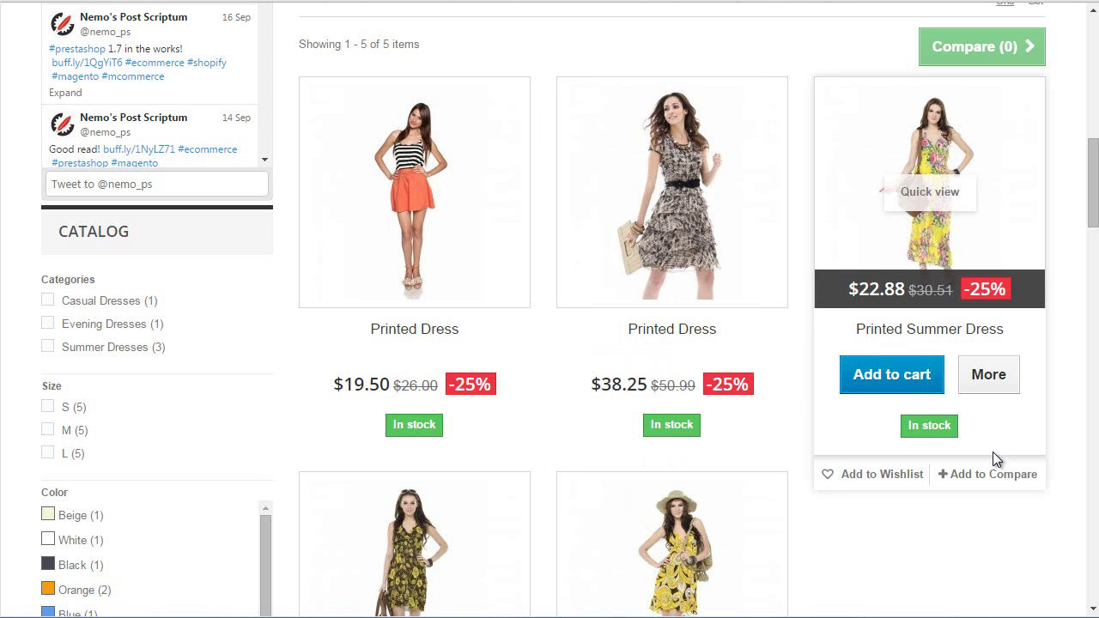
key(F5)
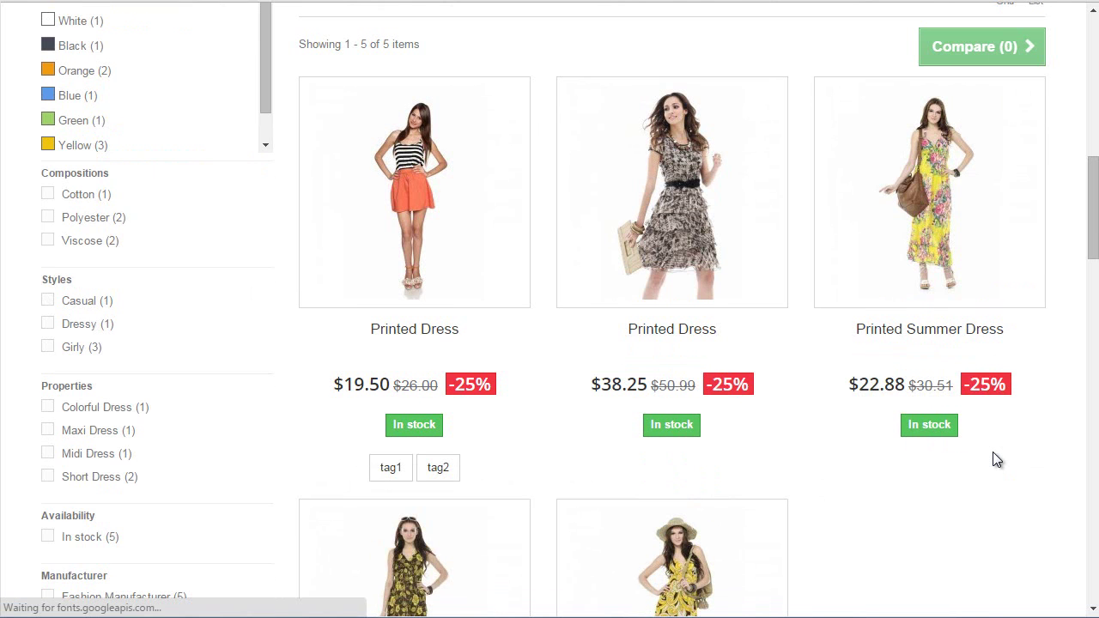
click(1040, 175)
scroll(1043, 177, down, 1)
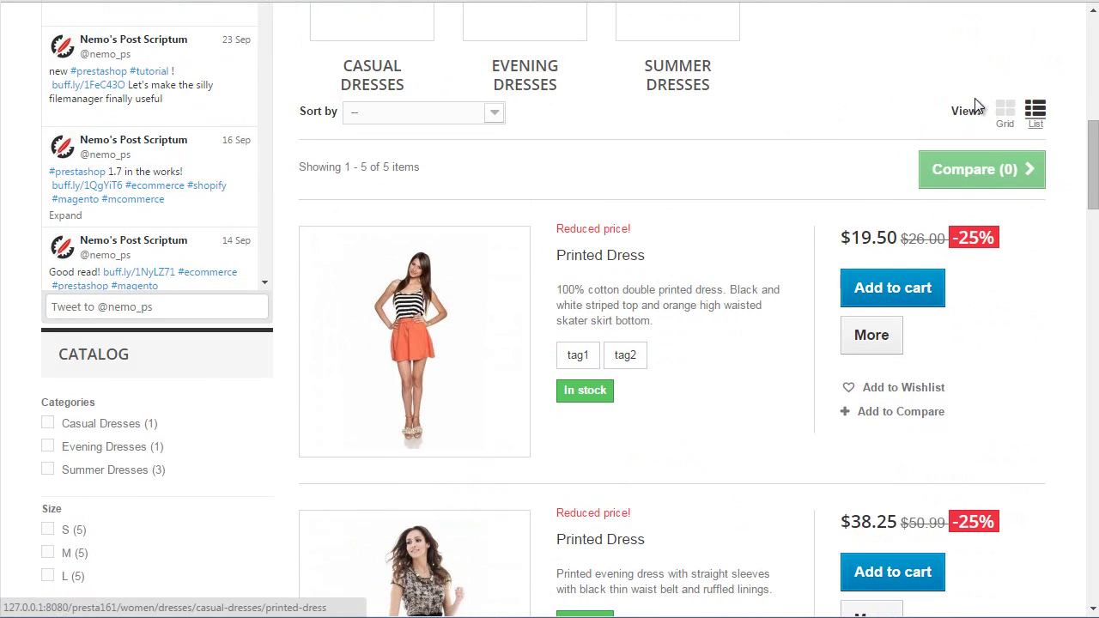
click(1006, 112)
scroll(503, 417, down, 2)
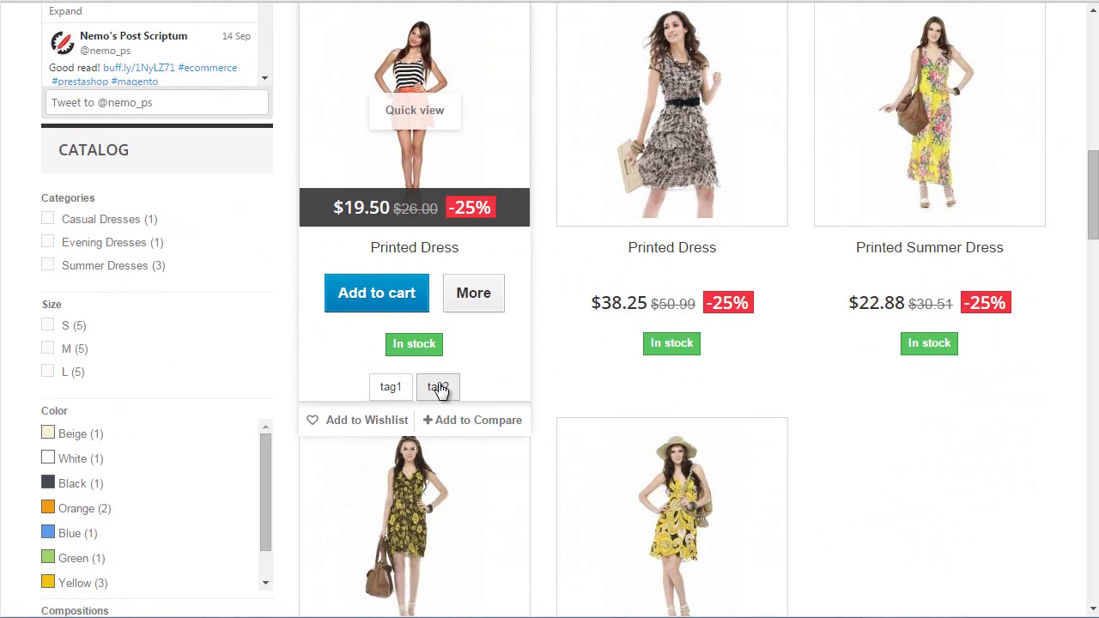